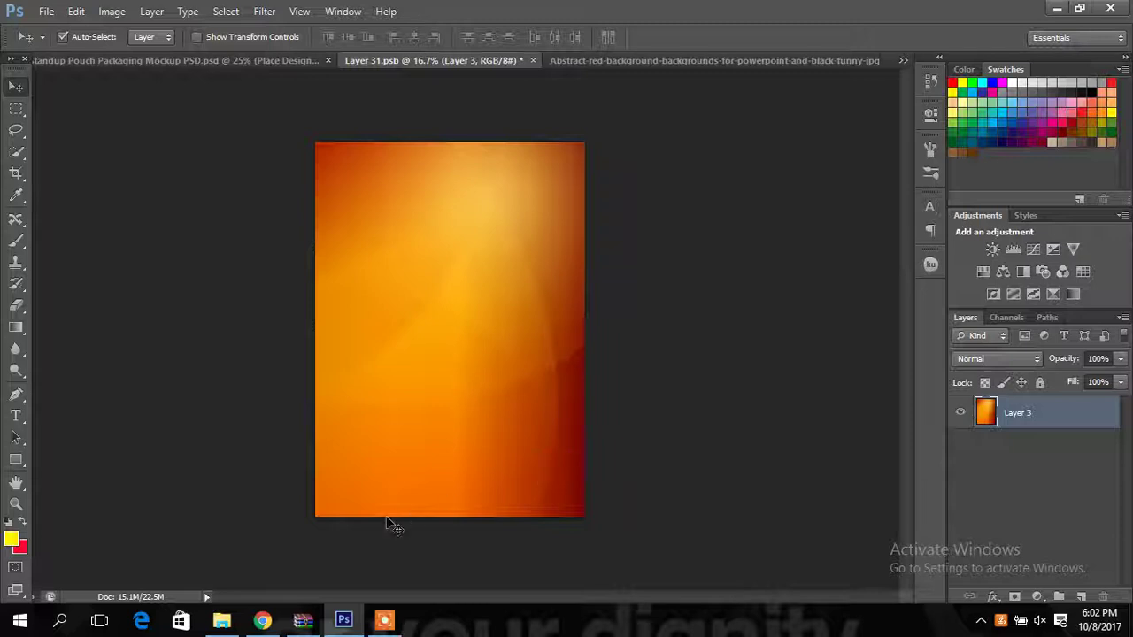
# Compare the pouch packaging mockup with the orange Layer 31 design.
pyautogui.click(384, 620)
pyautogui.click(210, 62)
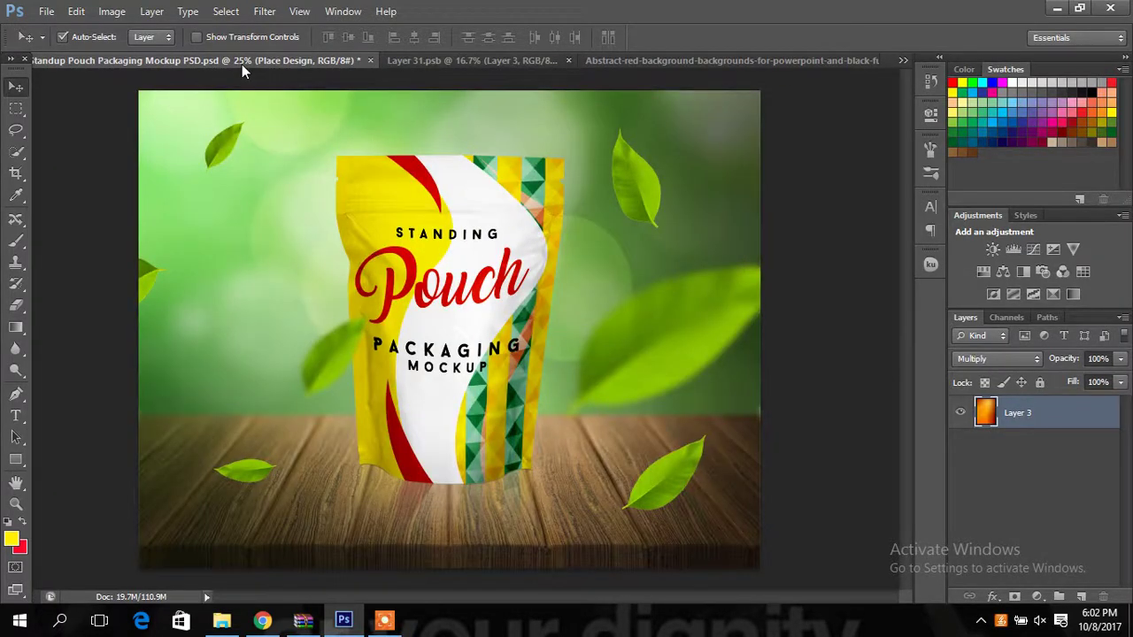
pyautogui.click(439, 61)
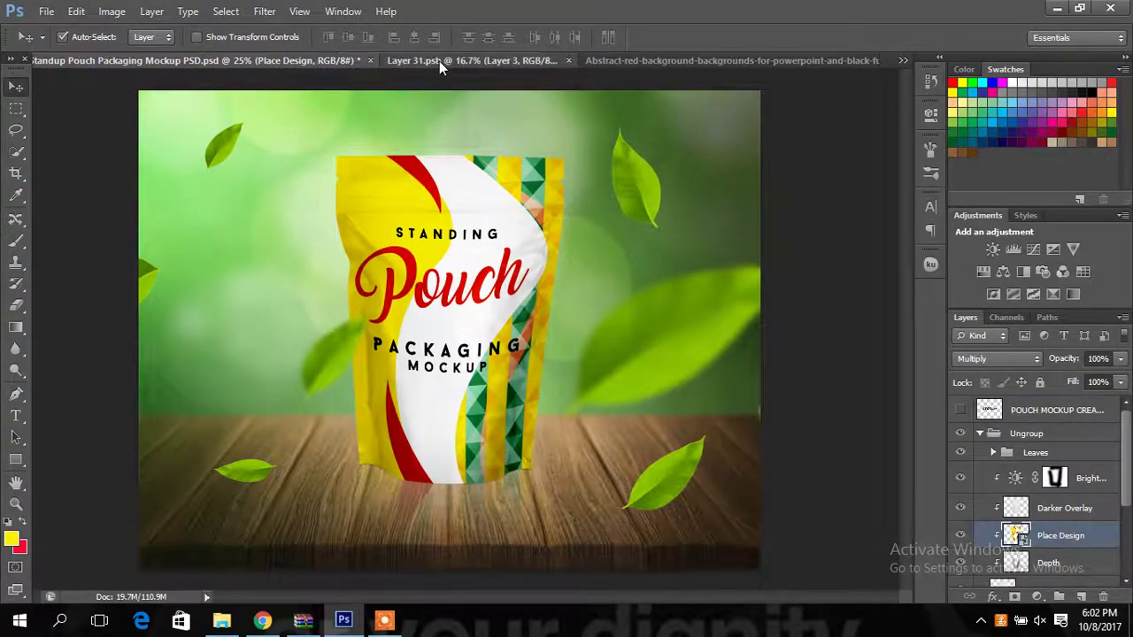
pyautogui.click(290, 61)
pyautogui.click(406, 60)
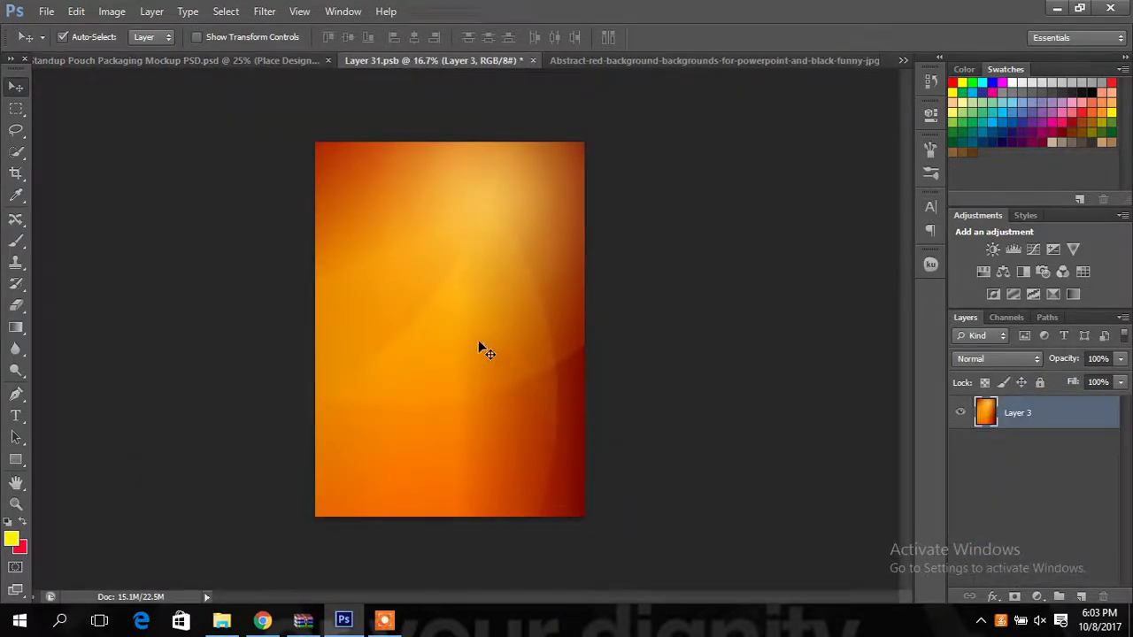
# In Chrome, close the red background image tab and the downloads bar.
pyautogui.click(264, 621)
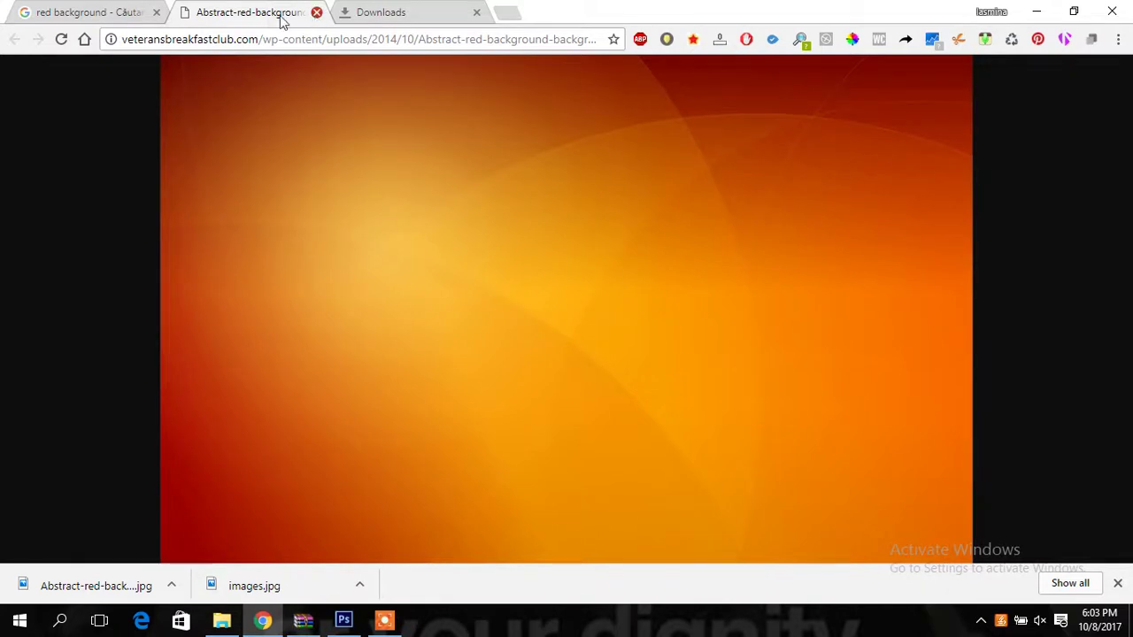
pyautogui.click(316, 13)
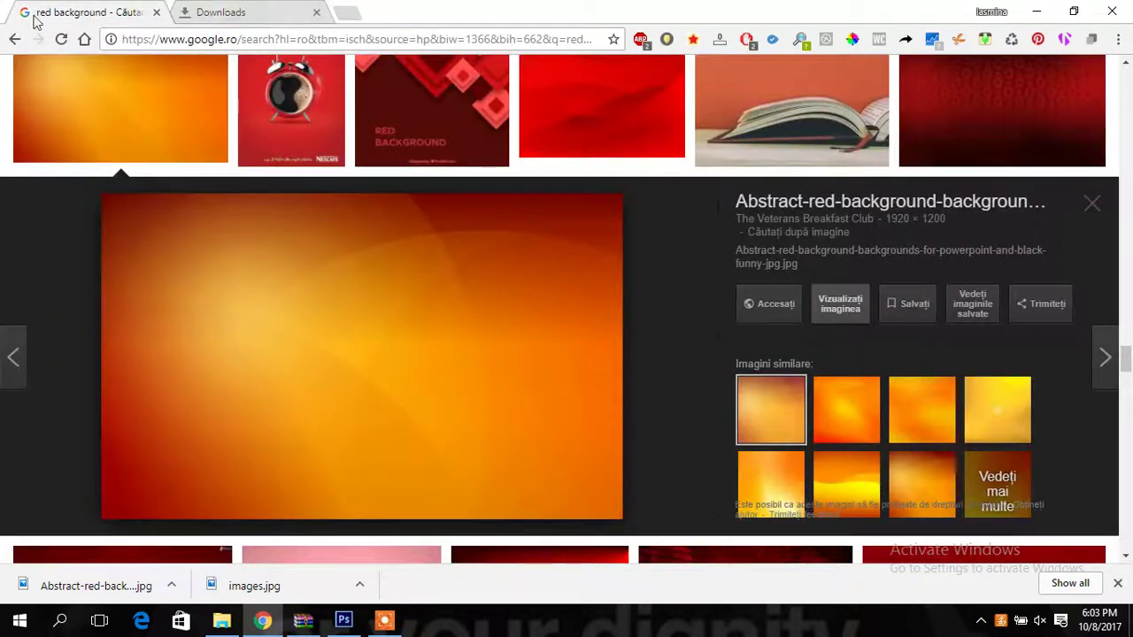
pyautogui.click(1118, 586)
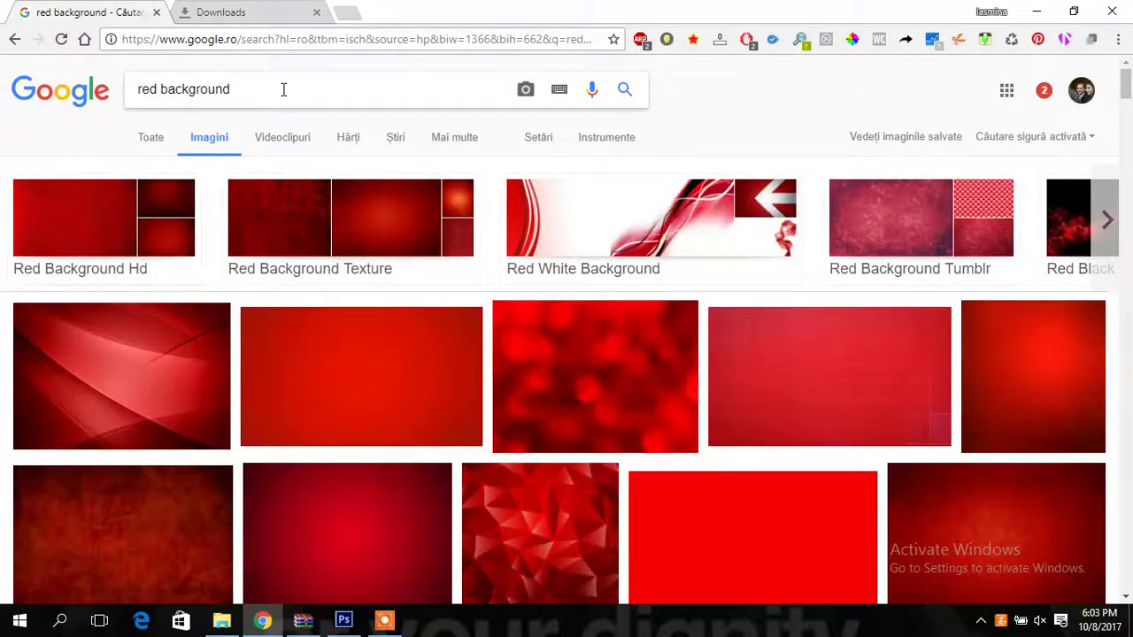
# Search Google Images for 'chips potato'.
pyautogui.tripleClick(283, 90)
pyautogui.write('chi')
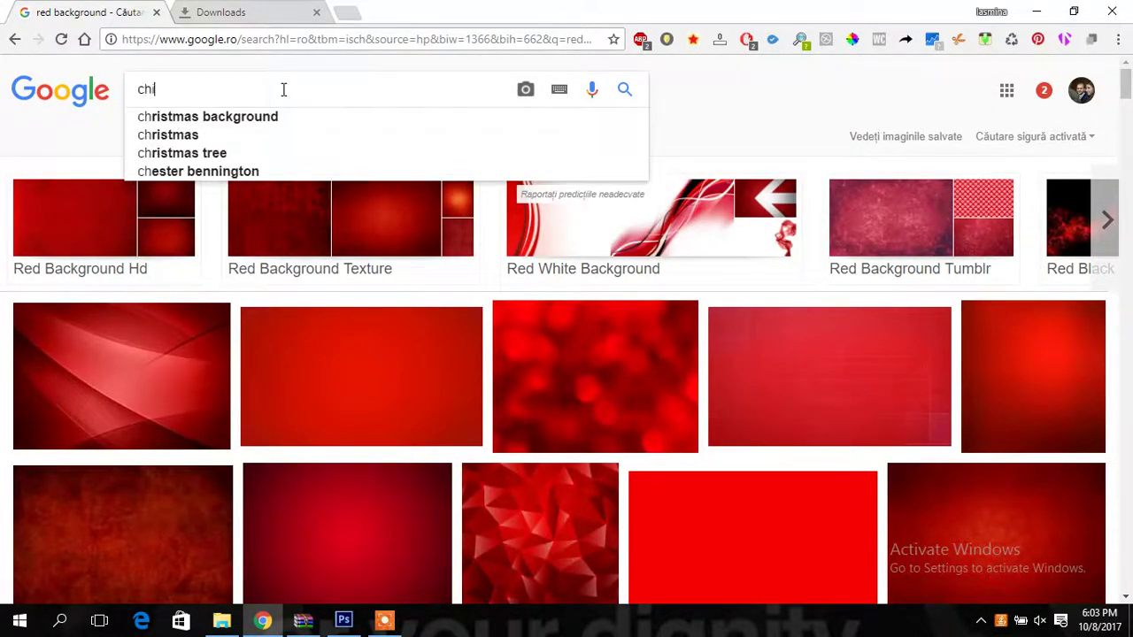
pyautogui.write('ps')
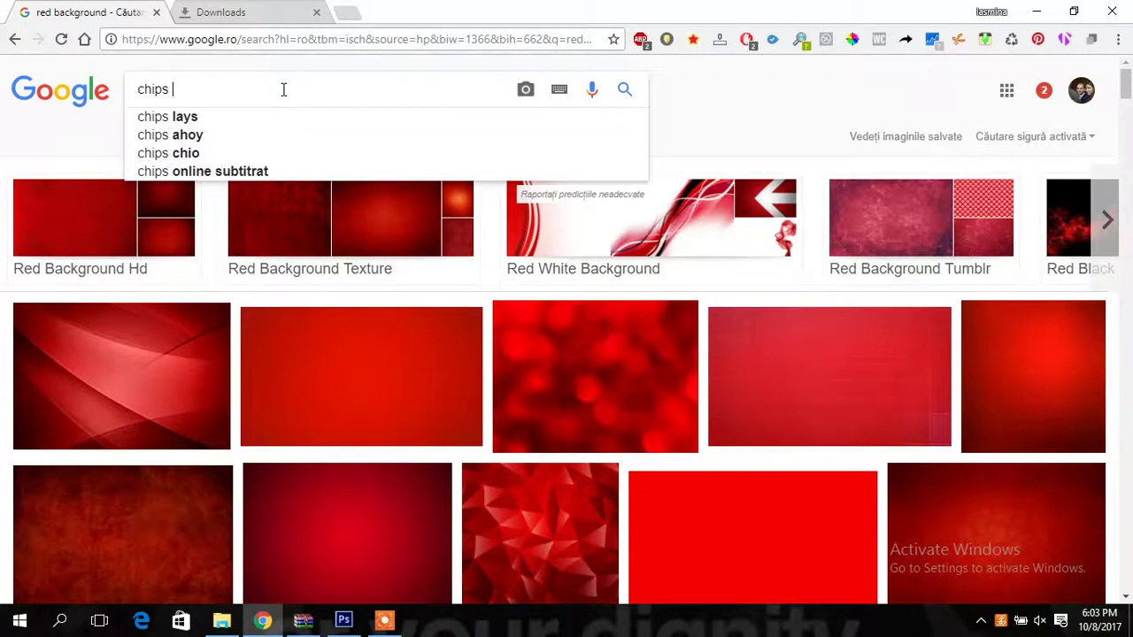
pyautogui.write(' patato')
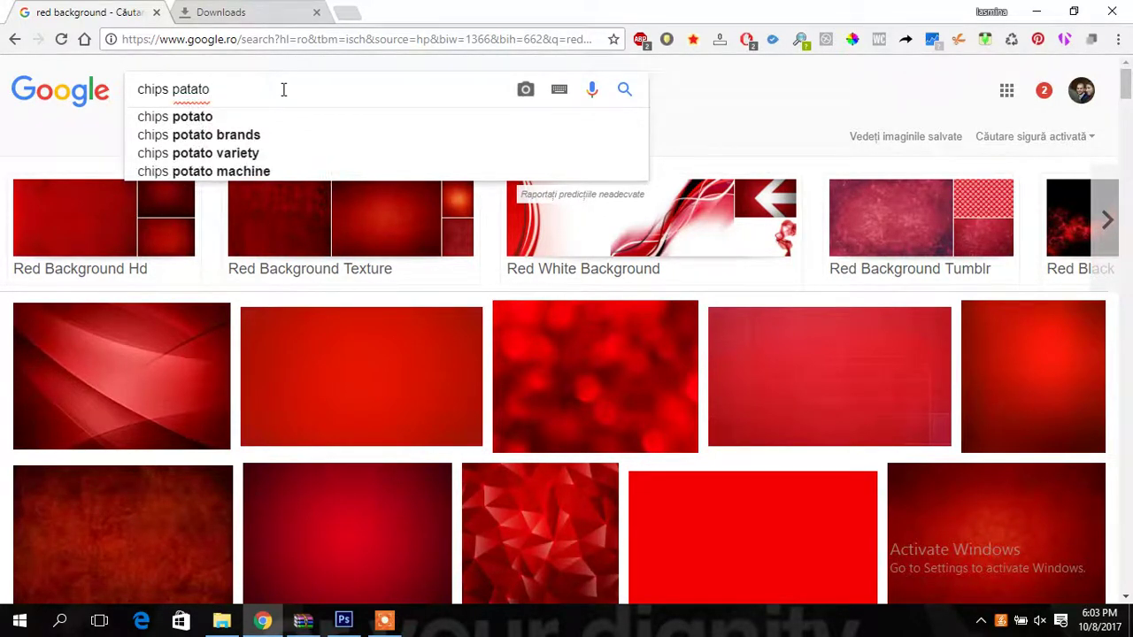
pyautogui.press('Down')
pyautogui.press('Return')
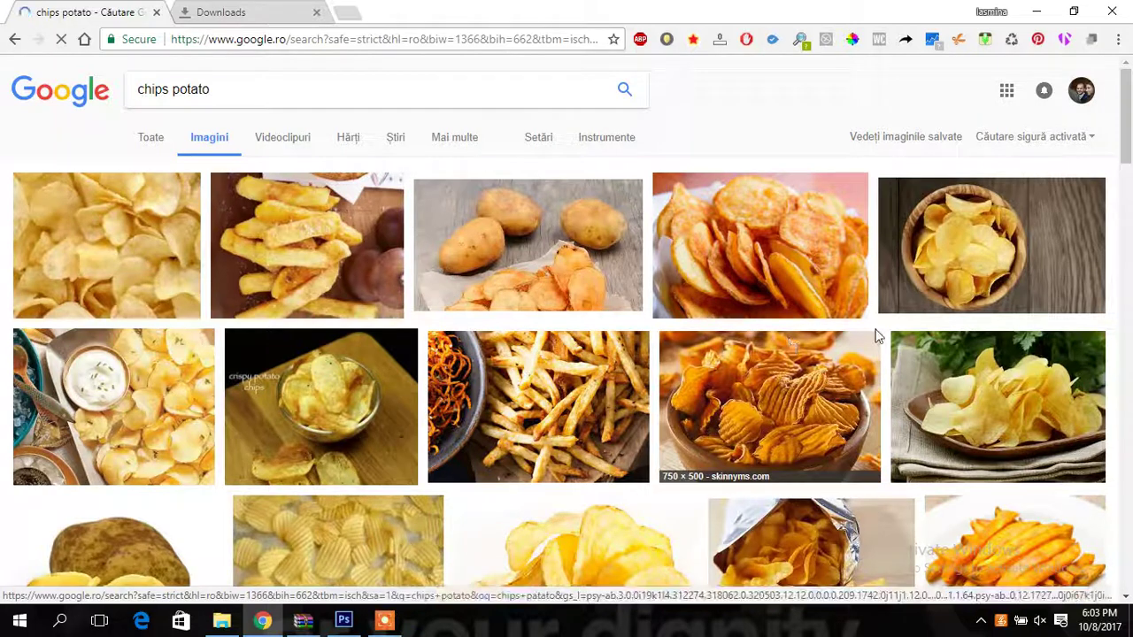
# Preview several potato chips images: curled, rippled, two chips and spicy pile.
pyautogui.scroll(-2, 936, 333)
pyautogui.scroll(-2, 941, 339)
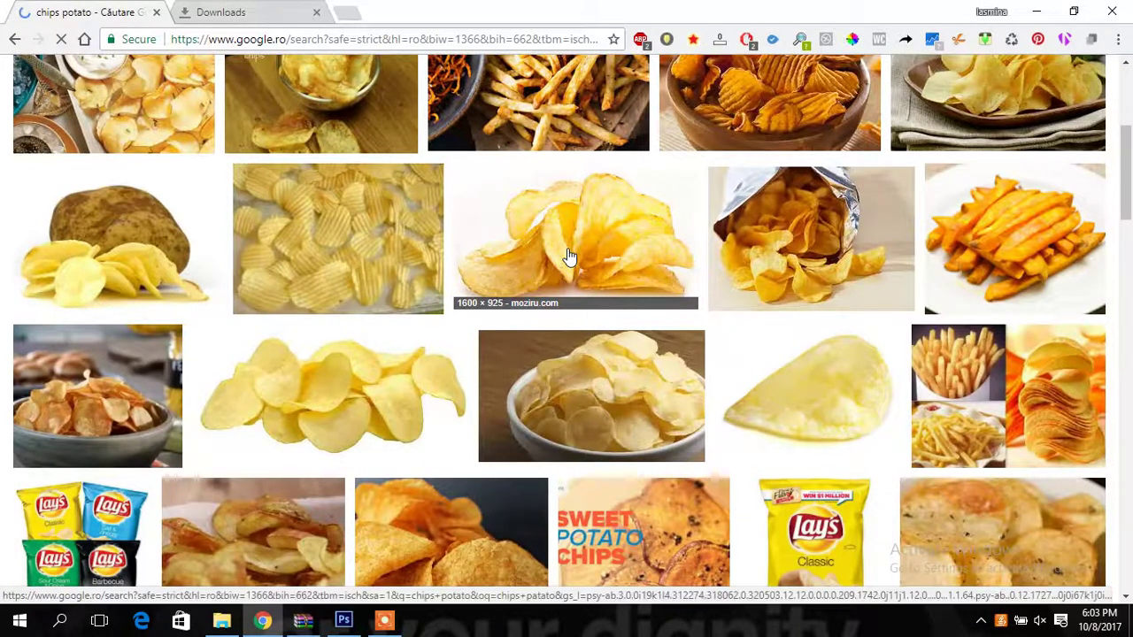
pyautogui.click(569, 257)
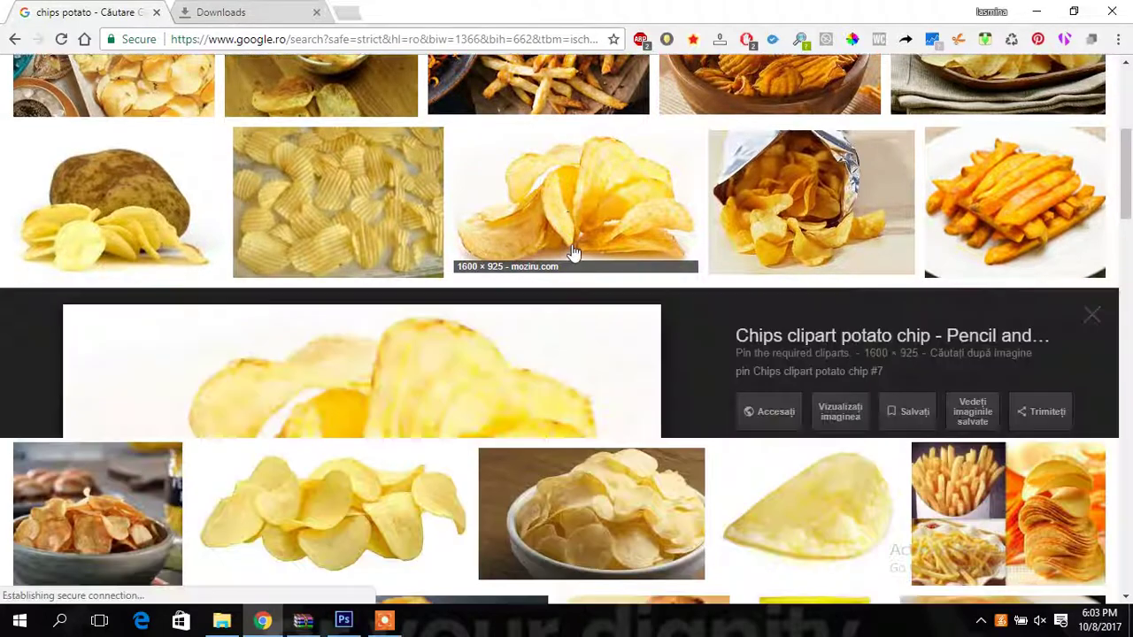
pyautogui.scroll(-2, 396, 390)
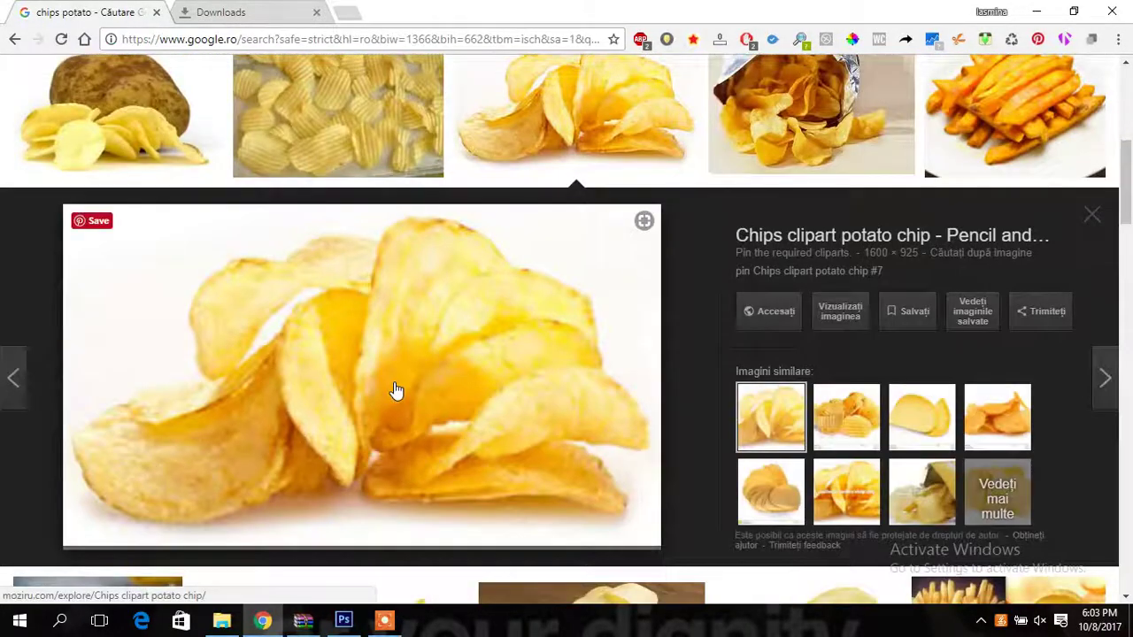
pyautogui.rightClick(395, 390)
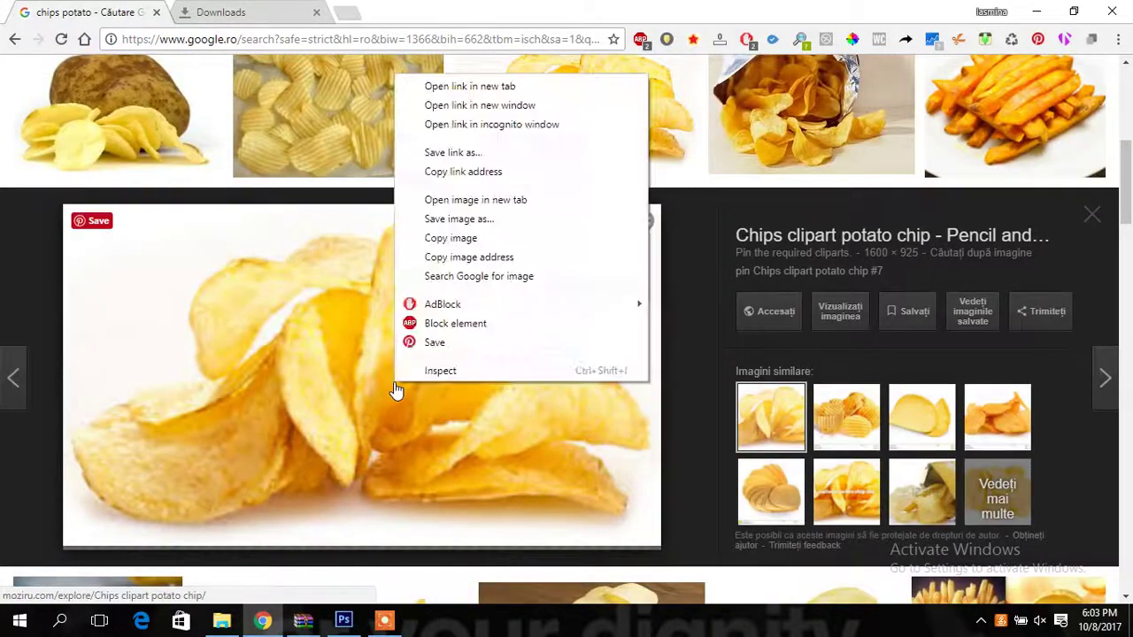
pyautogui.click(763, 214)
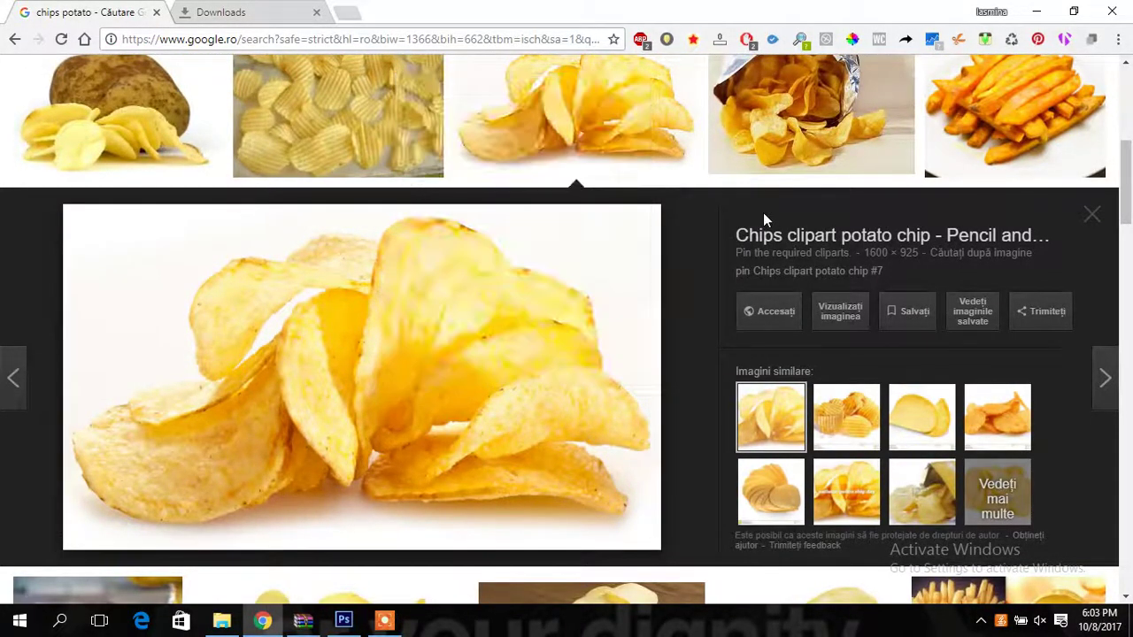
pyautogui.click(835, 416)
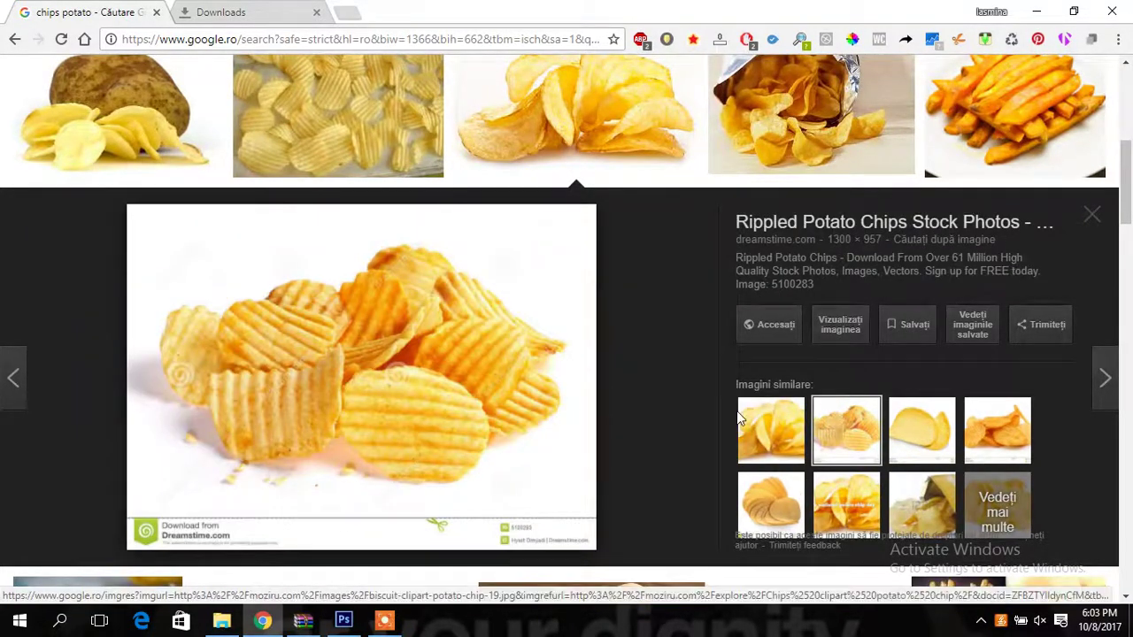
pyautogui.click(927, 443)
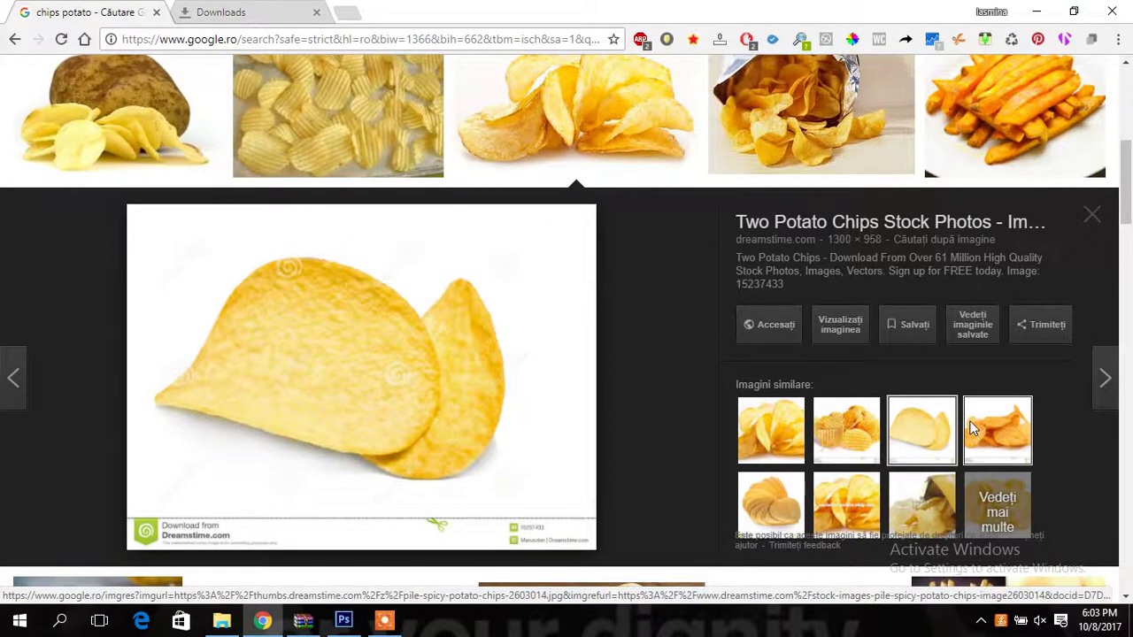
pyautogui.click(976, 429)
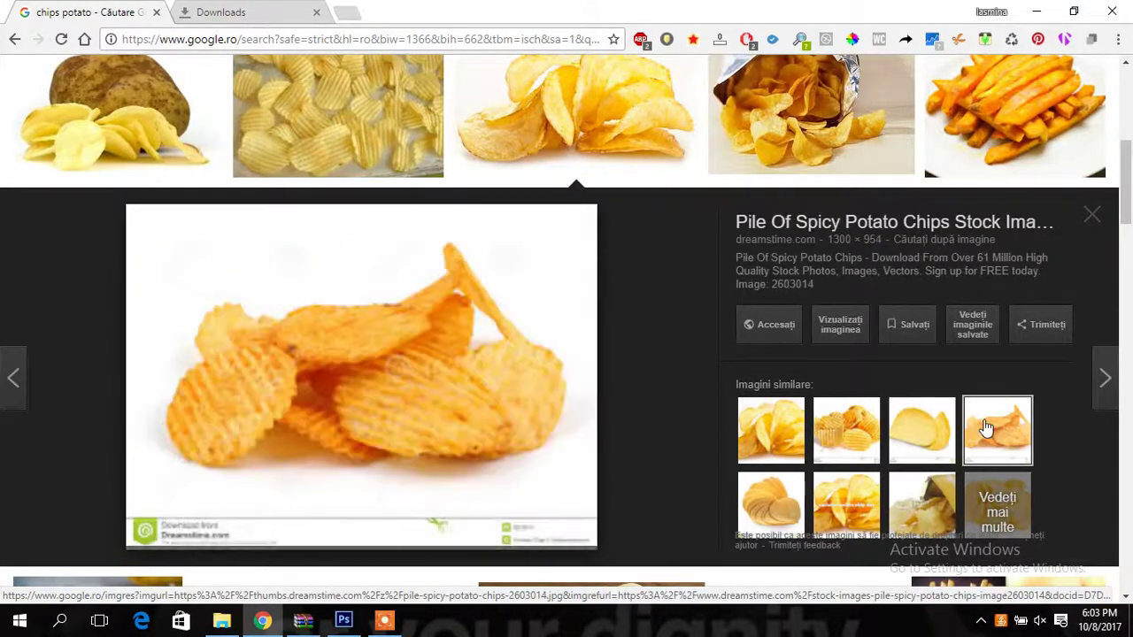
pyautogui.click(745, 411)
# Save the flat yellow chips image to the Desktop as PotatoChips.
pyautogui.scroll(-3, 619, 372)
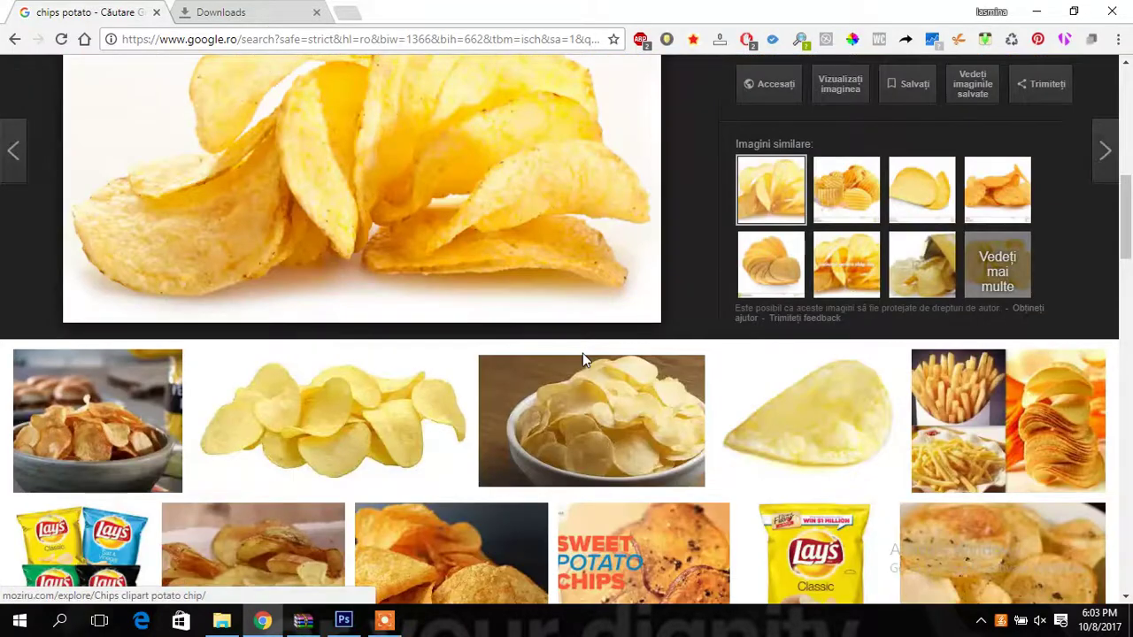
pyautogui.scroll(-2, 582, 353)
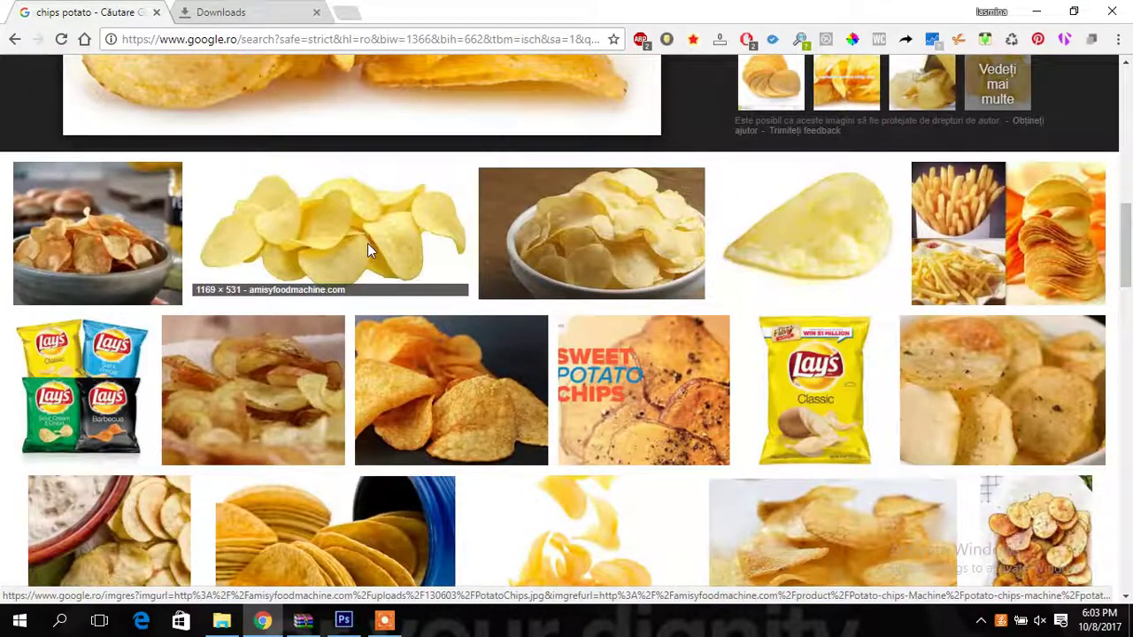
pyautogui.click(367, 246)
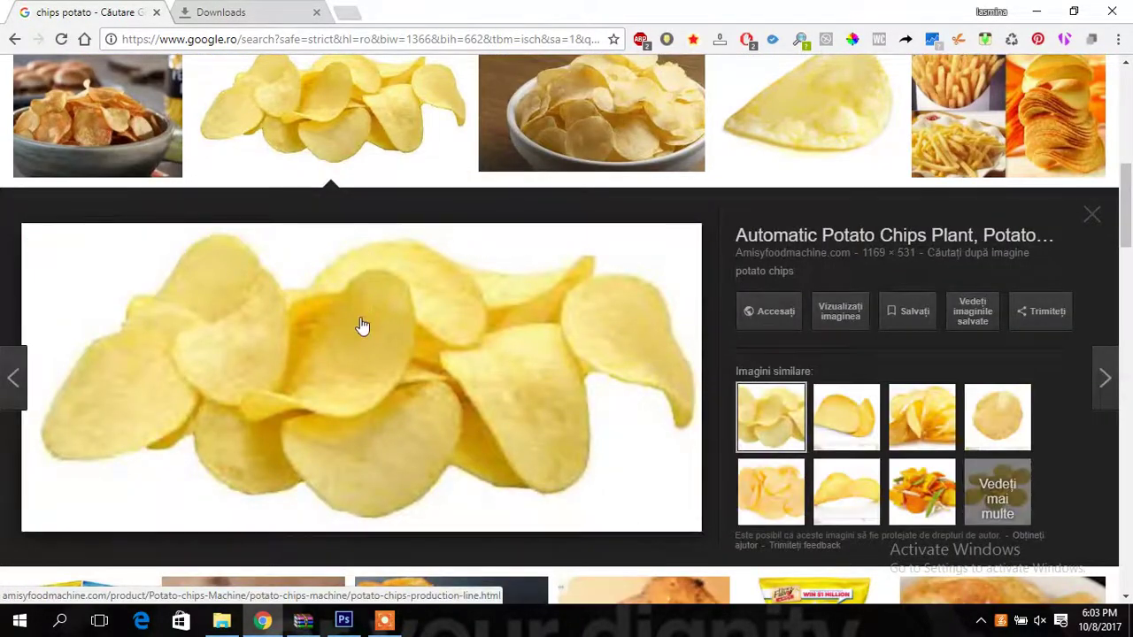
pyautogui.rightClick(362, 326)
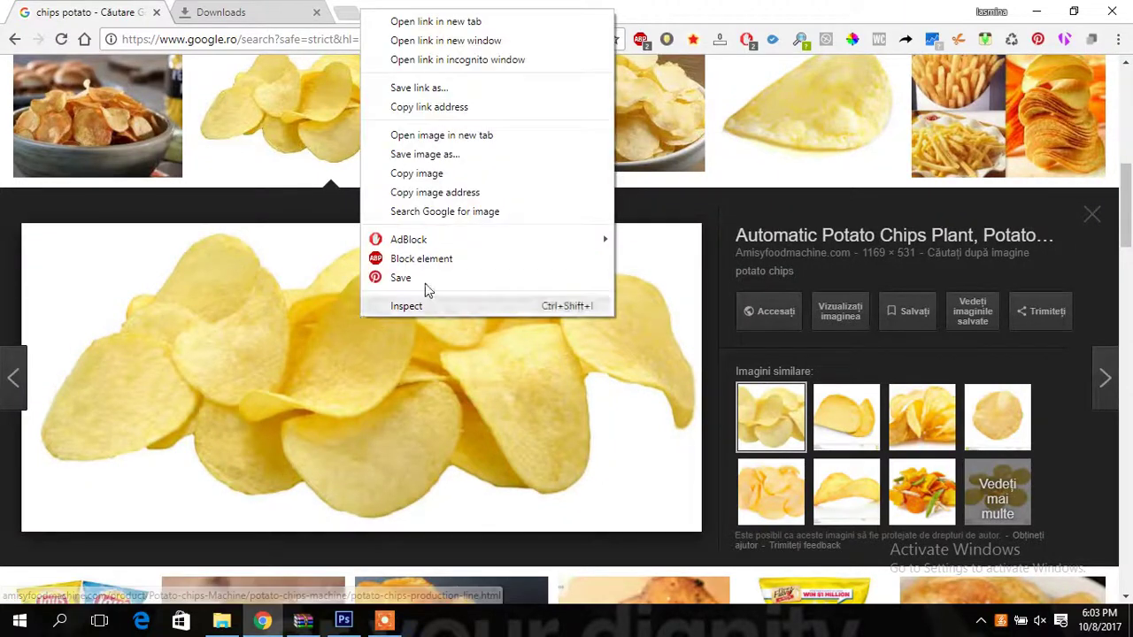
pyautogui.click(475, 162)
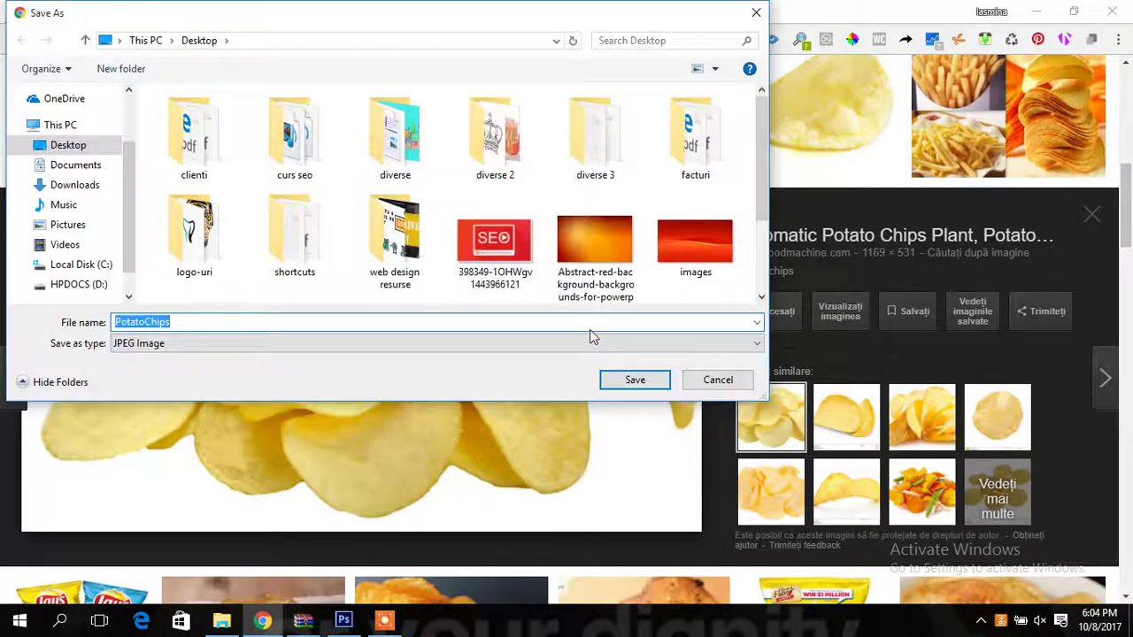
pyautogui.click(630, 386)
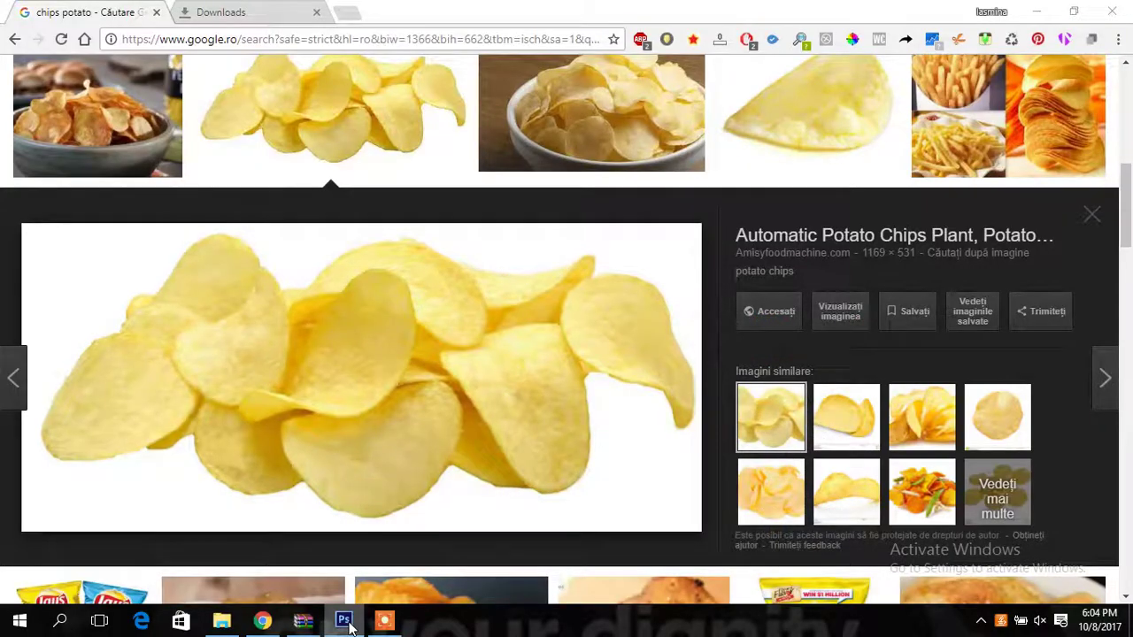
# Open PotatoChips.jpg from the Desktop in Photoshop.
pyautogui.click(343, 621)
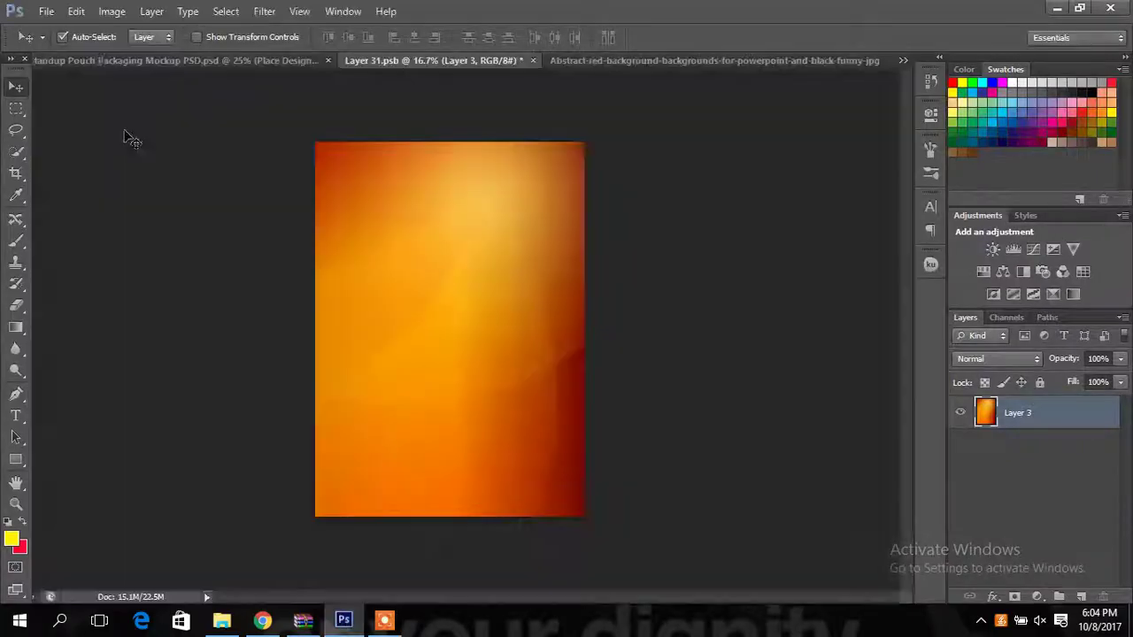
pyautogui.click(46, 11)
pyautogui.click(41, 46)
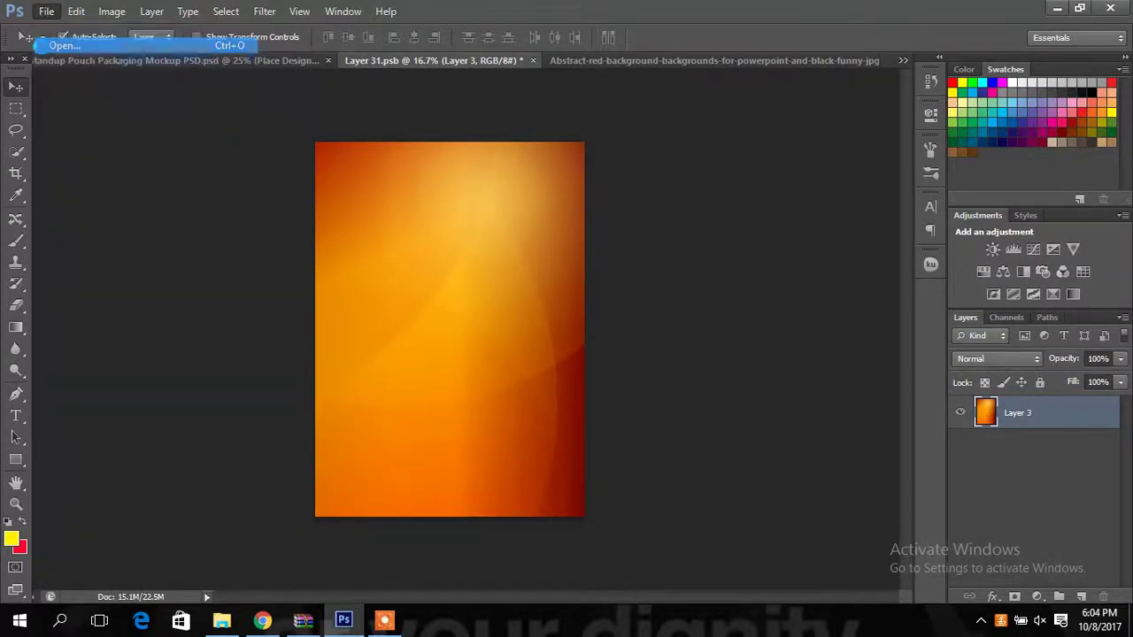
pyautogui.scroll(-3, 693, 426)
pyautogui.scroll(-3, 693, 426)
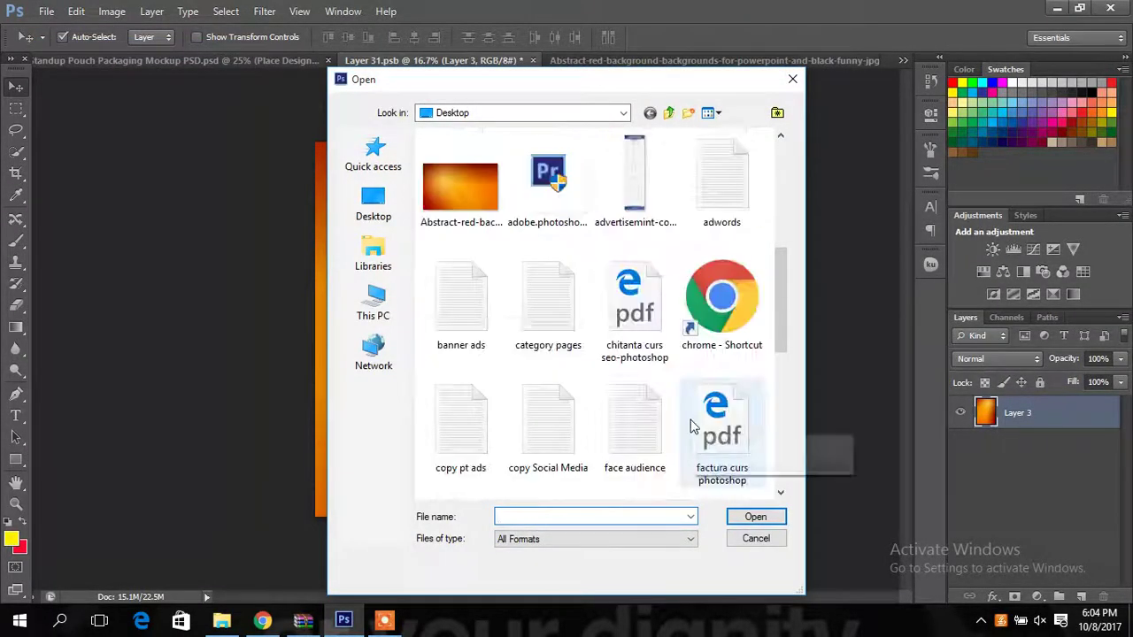
pyautogui.scroll(-4, 693, 426)
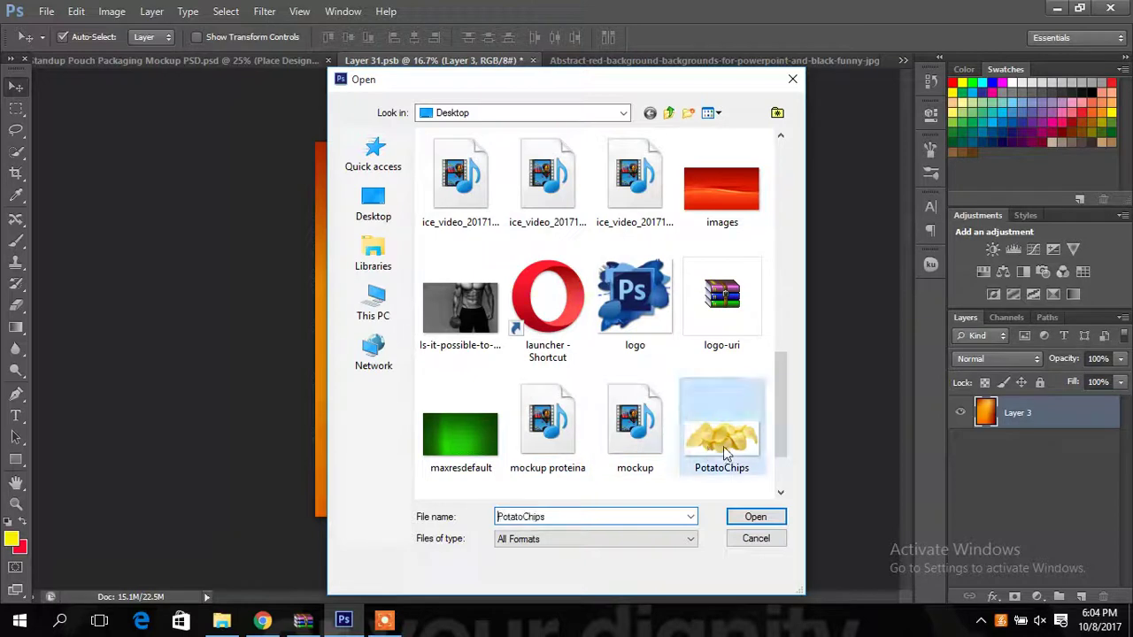
pyautogui.doubleClick(722, 446)
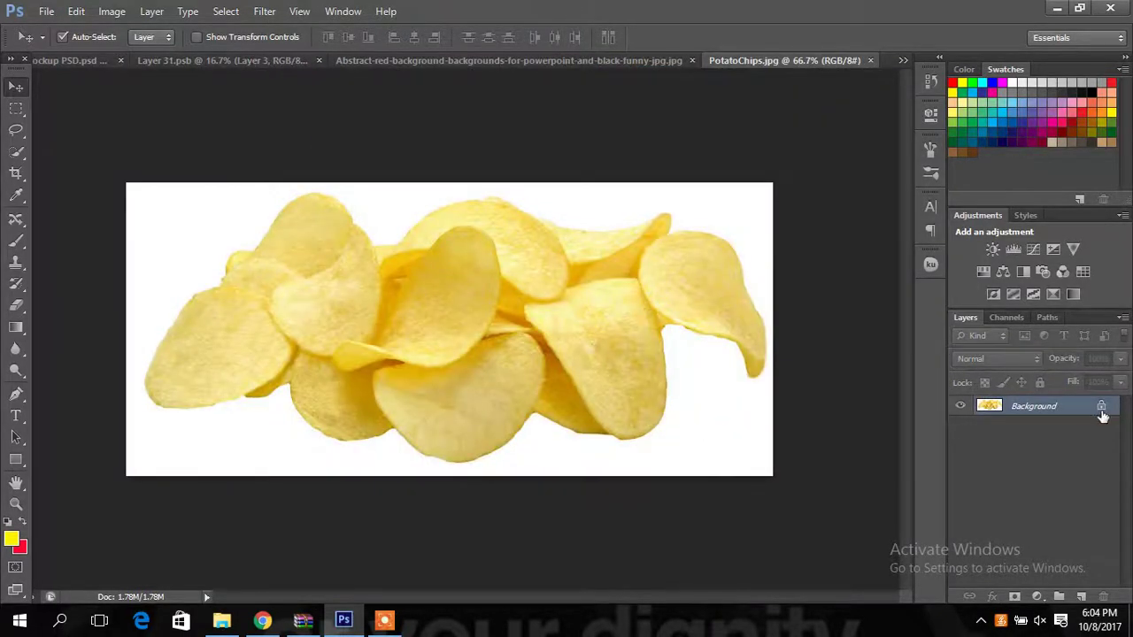
# Unlock the background as Layer 0 and delete the white backdrop with the Magic Wand.
pyautogui.click(1100, 408)
pyautogui.click(20, 148)
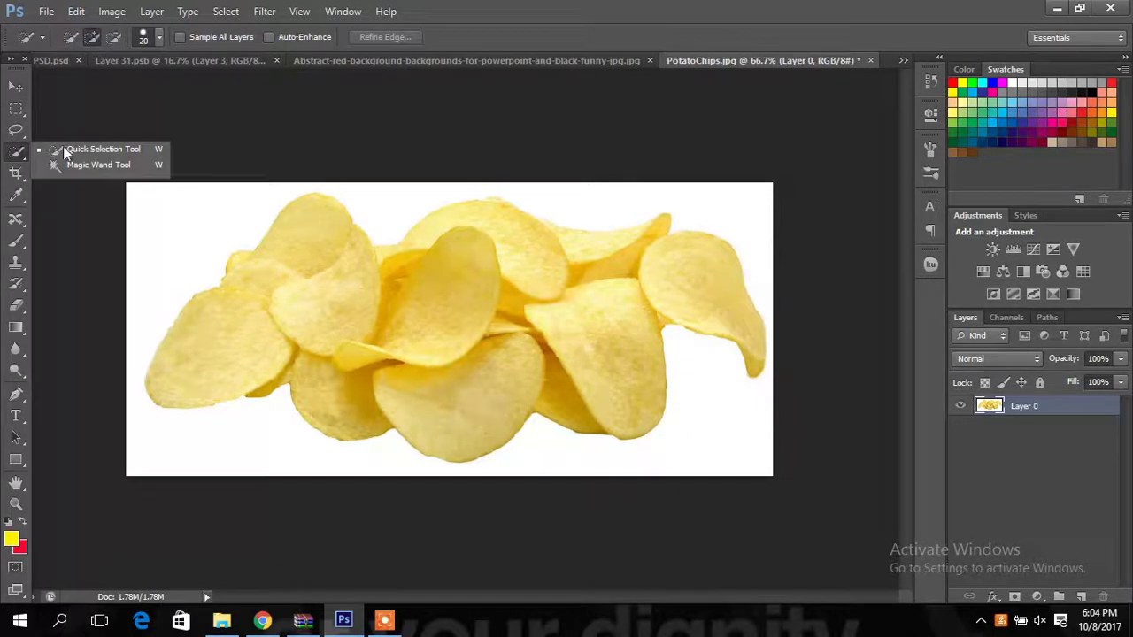
pyautogui.click(73, 167)
pyautogui.click(151, 213)
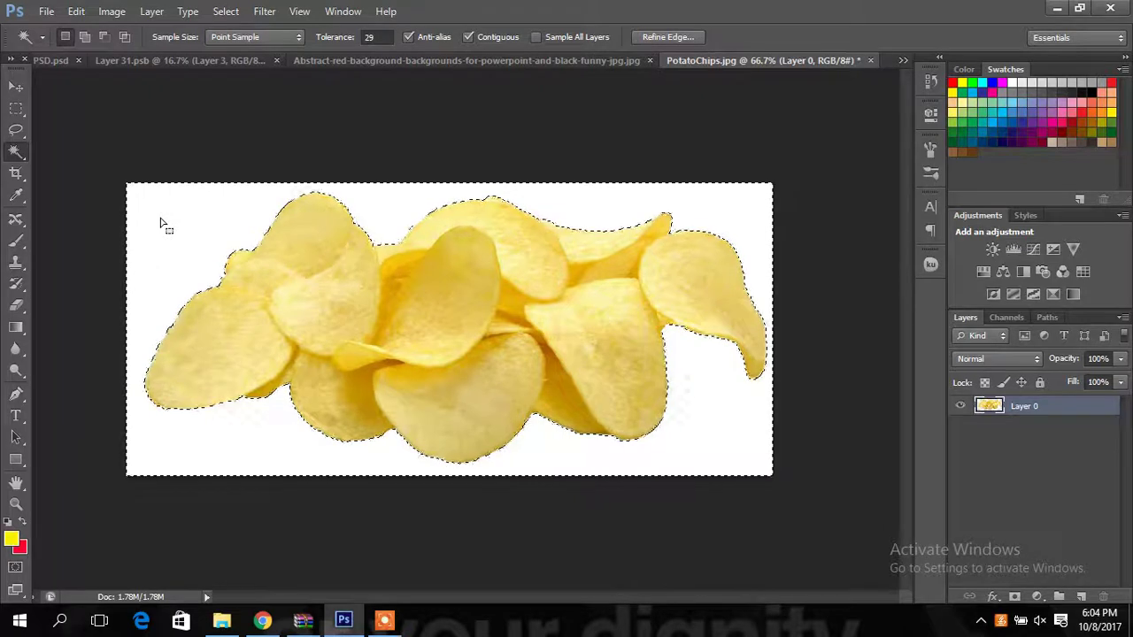
pyautogui.press('Delete')
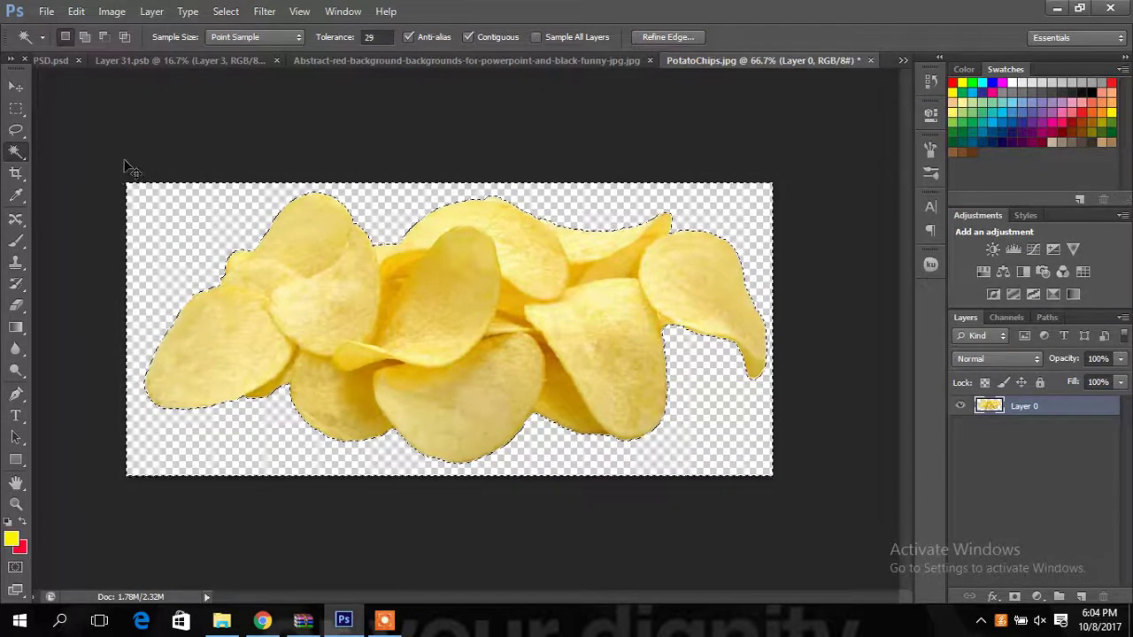
pyautogui.hotkey('ctrl', 'd')
# Drag the cut-out chips into Layer 31.psb near the bottom of the label.
pyautogui.click(16, 87)
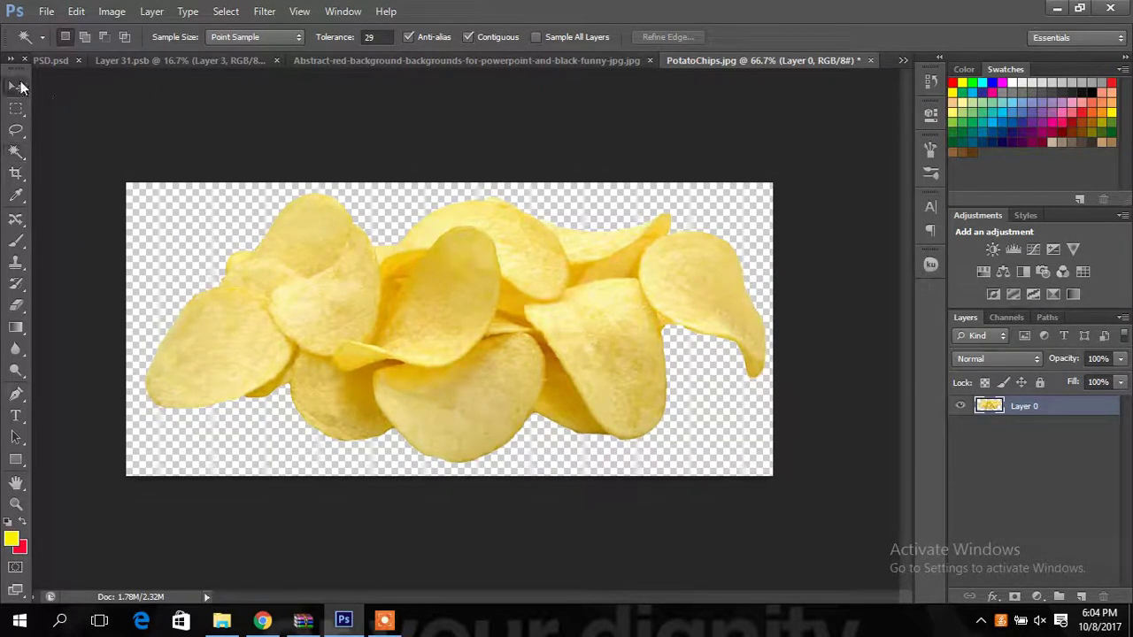
pyautogui.moveTo(371, 293); pyautogui.dragTo(189, 69)
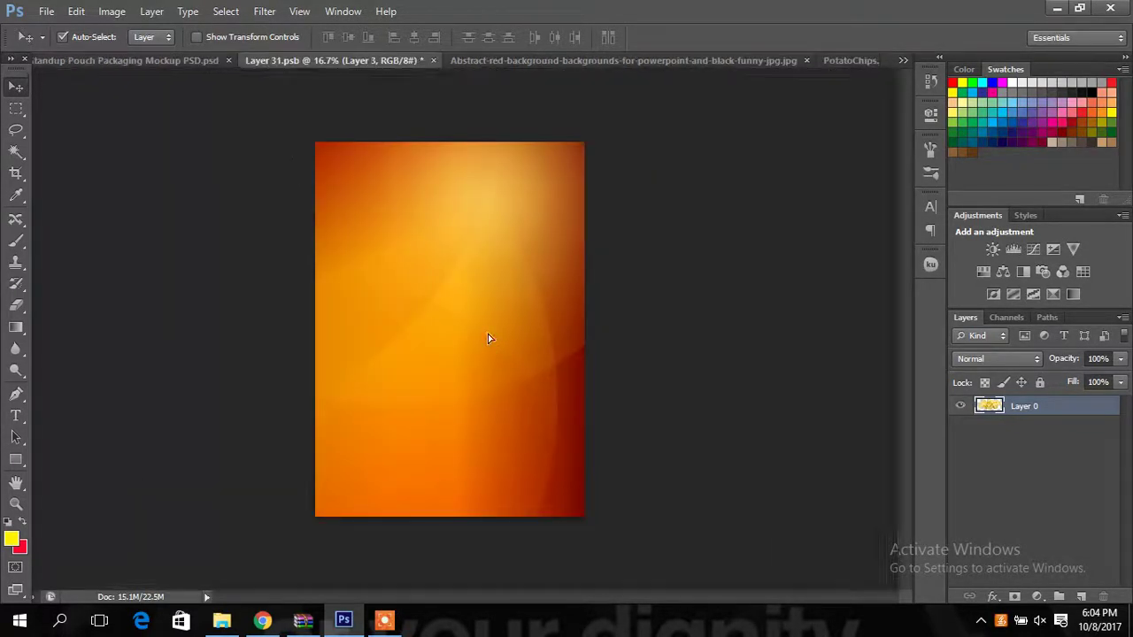
pyautogui.moveTo(189, 68)
pyautogui.mouseDown()
pyautogui.moveTo(488, 334)
pyautogui.moveTo(479, 441)
pyautogui.mouseUp()
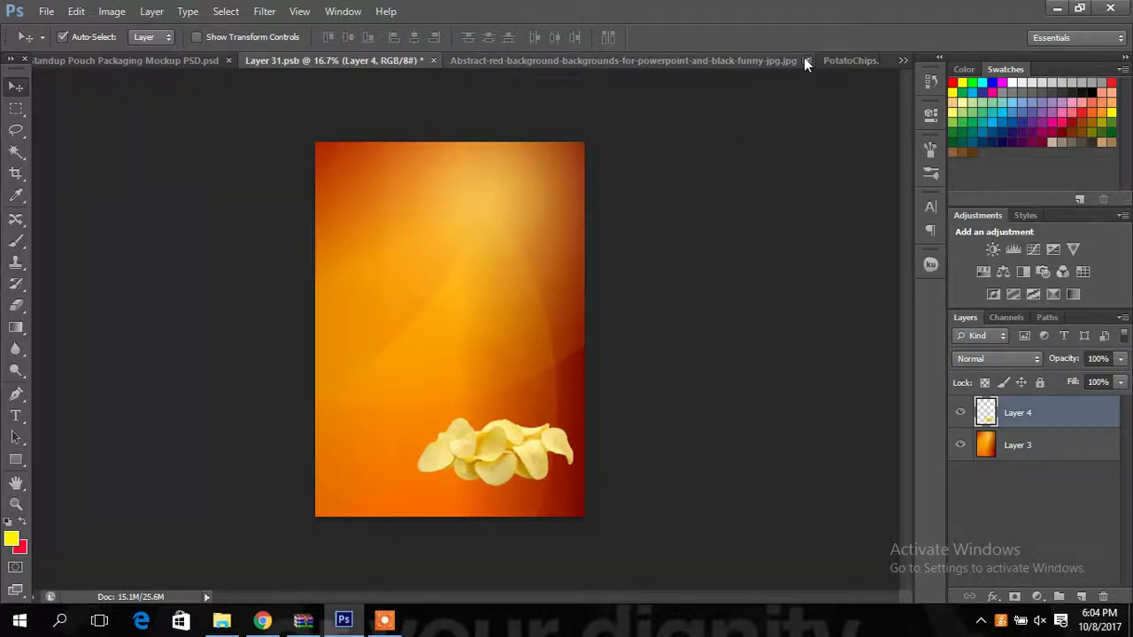
# Close the red background image and PotatoChips.jpg without saving.
pyautogui.click(805, 60)
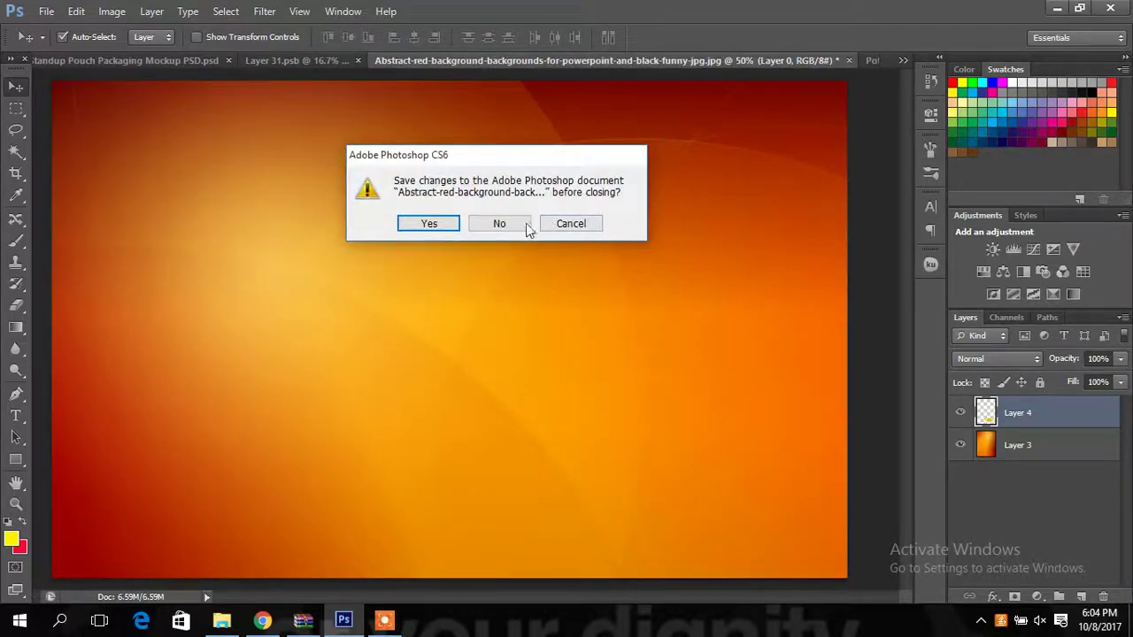
pyautogui.click(521, 223)
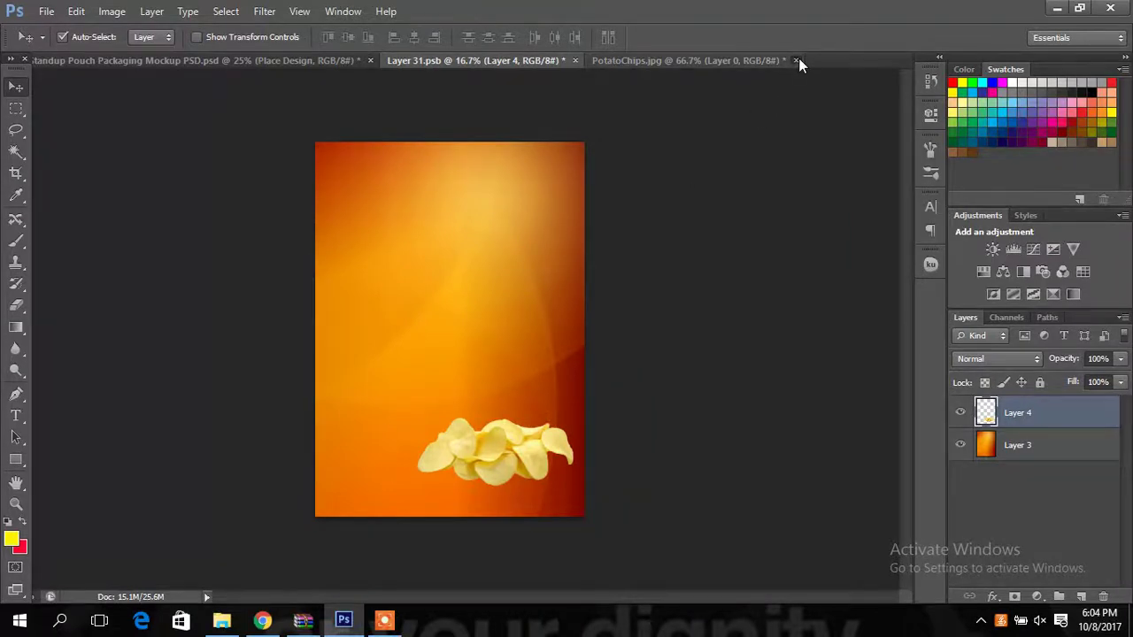
pyautogui.click(794, 60)
pyautogui.click(521, 223)
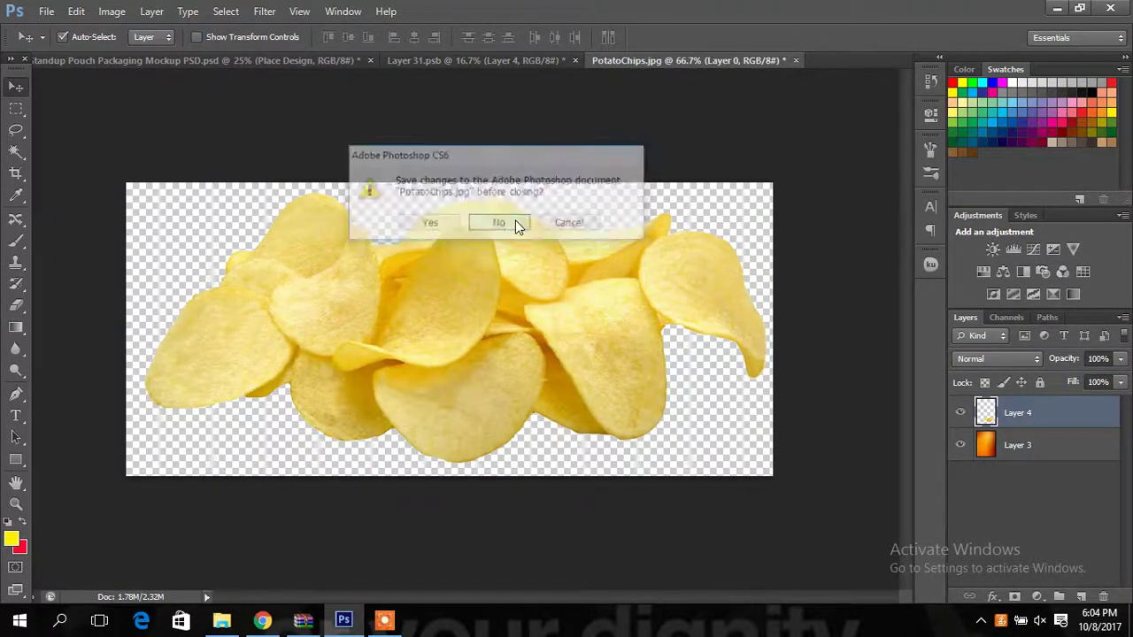
pyautogui.click(388, 619)
pyautogui.click(1045, 559)
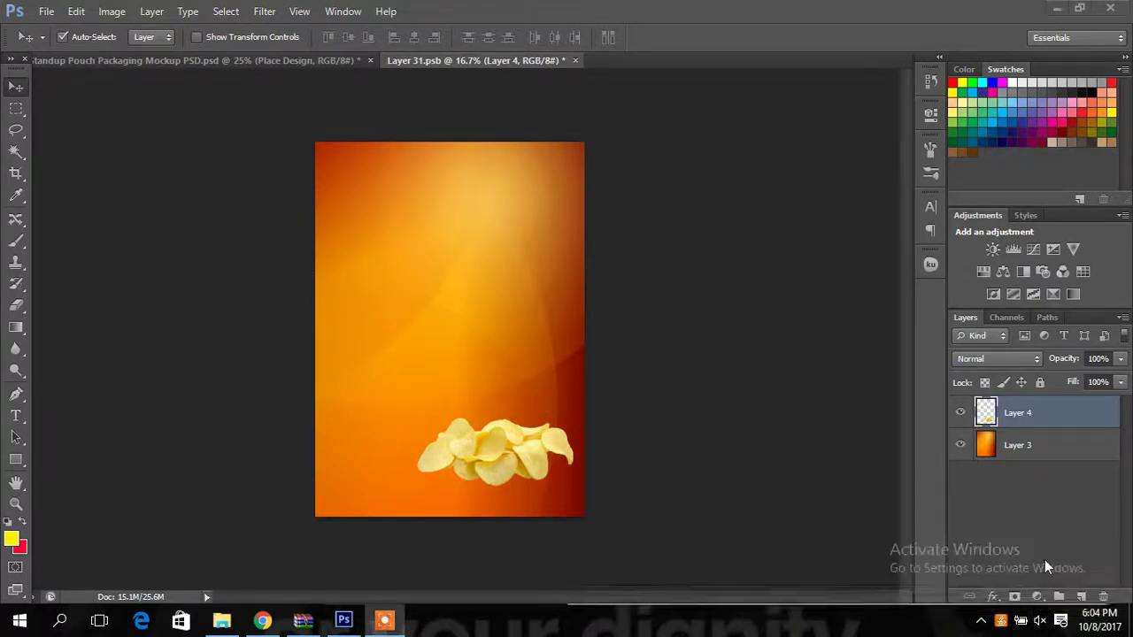
# Draw a red-filled circle, Ellipse 1, and move it toward the label's upper centre.
pyautogui.click(15, 460)
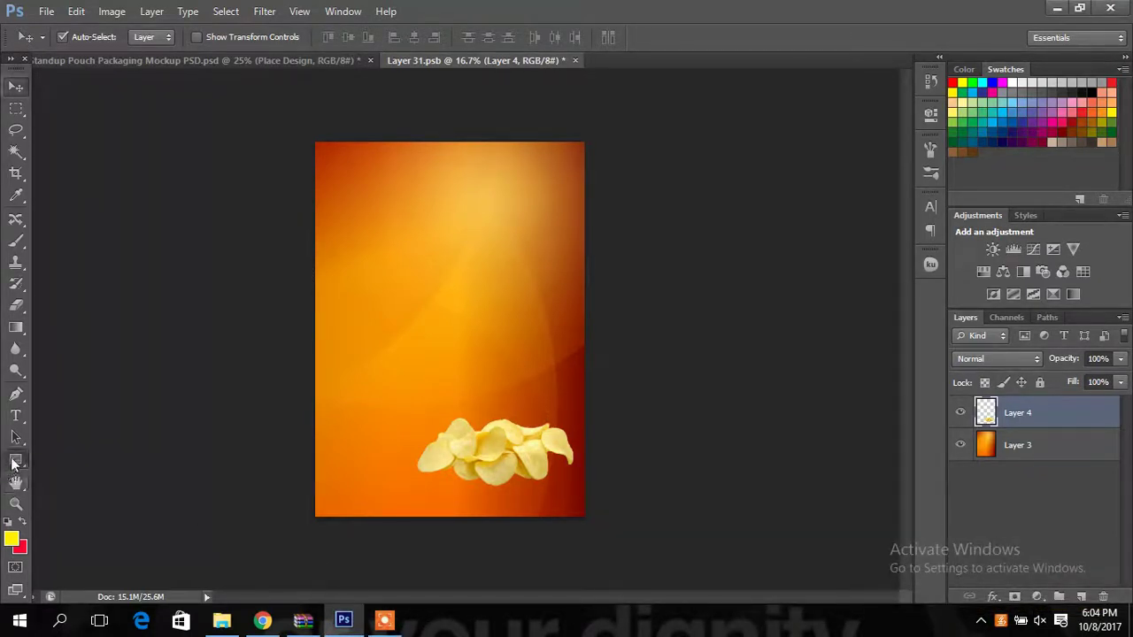
pyautogui.click(58, 484)
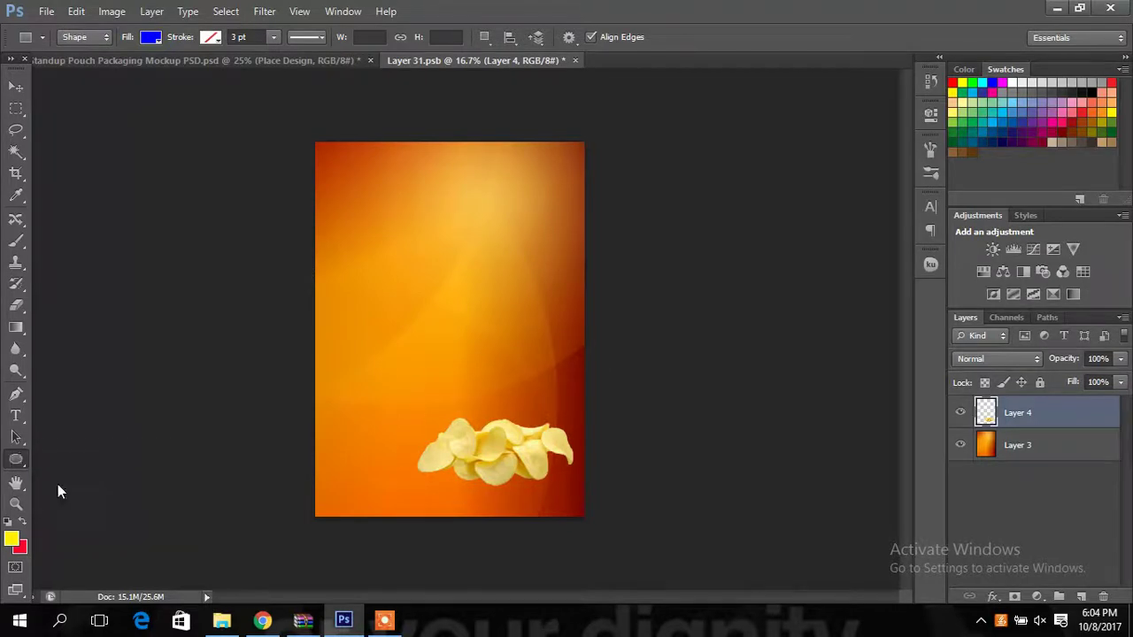
pyautogui.click(155, 43)
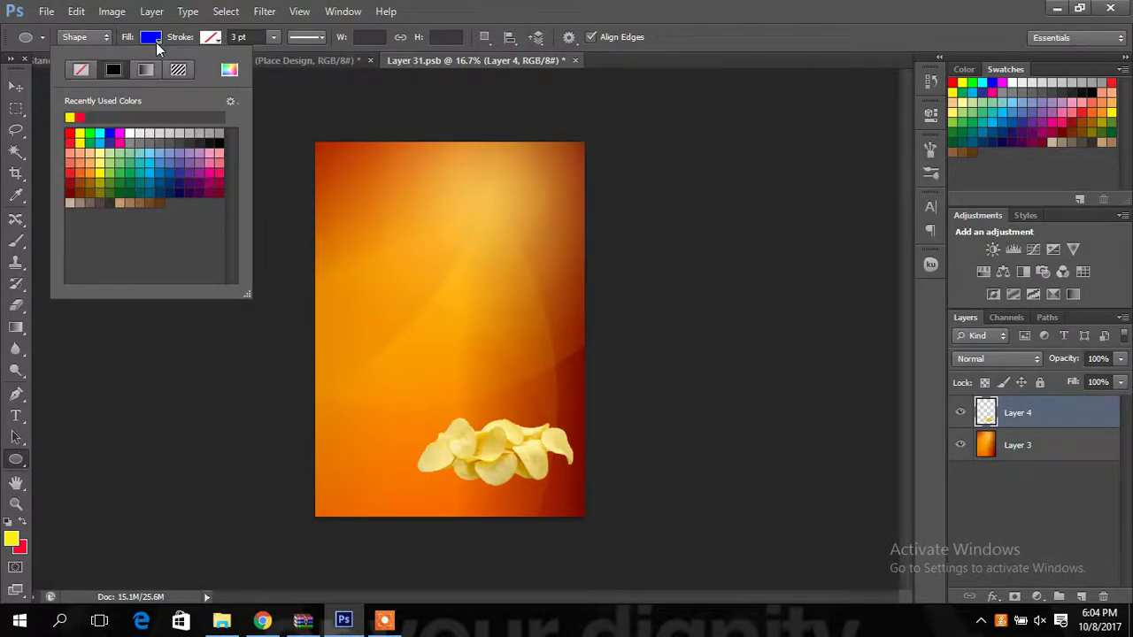
pyautogui.click(69, 134)
pyautogui.click(501, 227)
pyautogui.moveTo(502, 227); pyautogui.dragTo(423, 282)
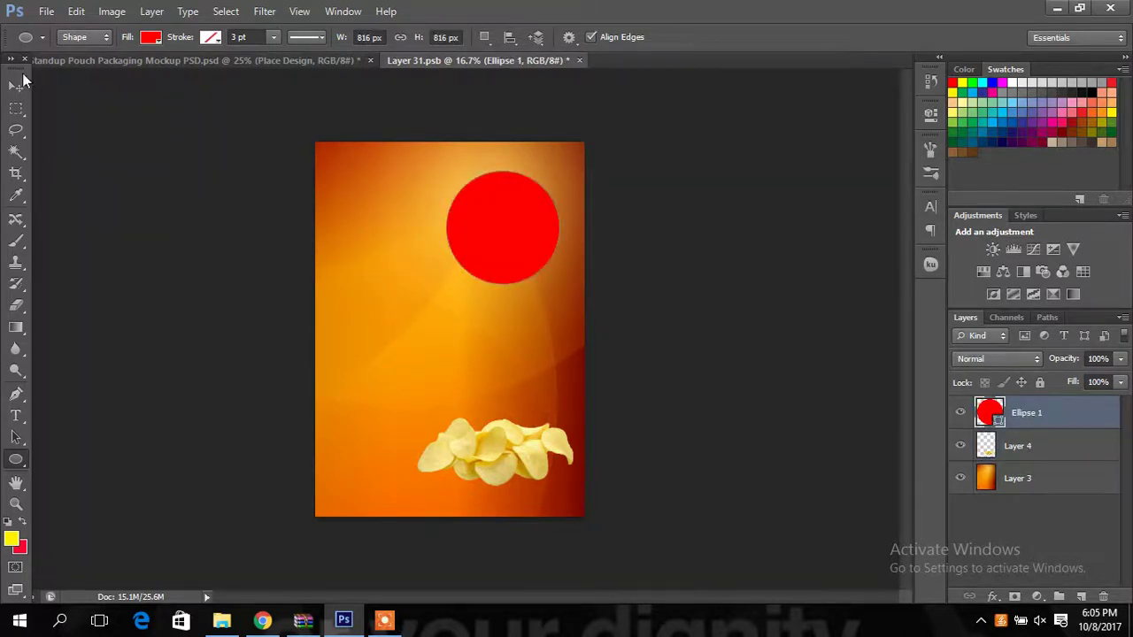
pyautogui.click(18, 84)
pyautogui.moveTo(497, 230); pyautogui.dragTo(439, 237)
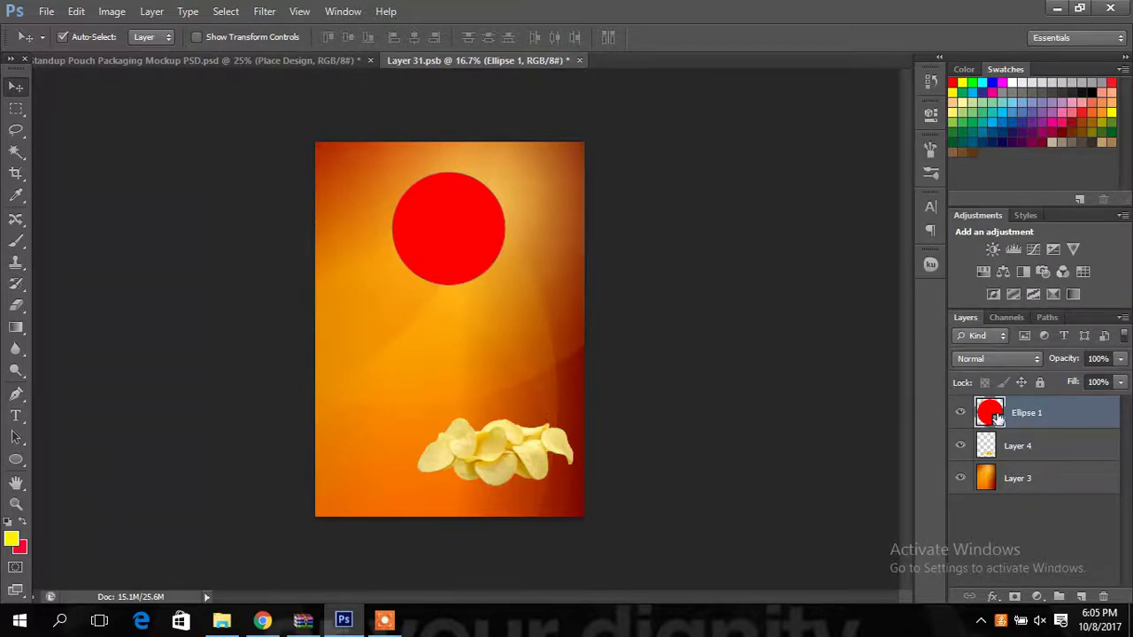
# Give Ellipse 1 an Orange, Yellow, Orange gradient overlay in Blending Options.
pyautogui.rightClick(1019, 419)
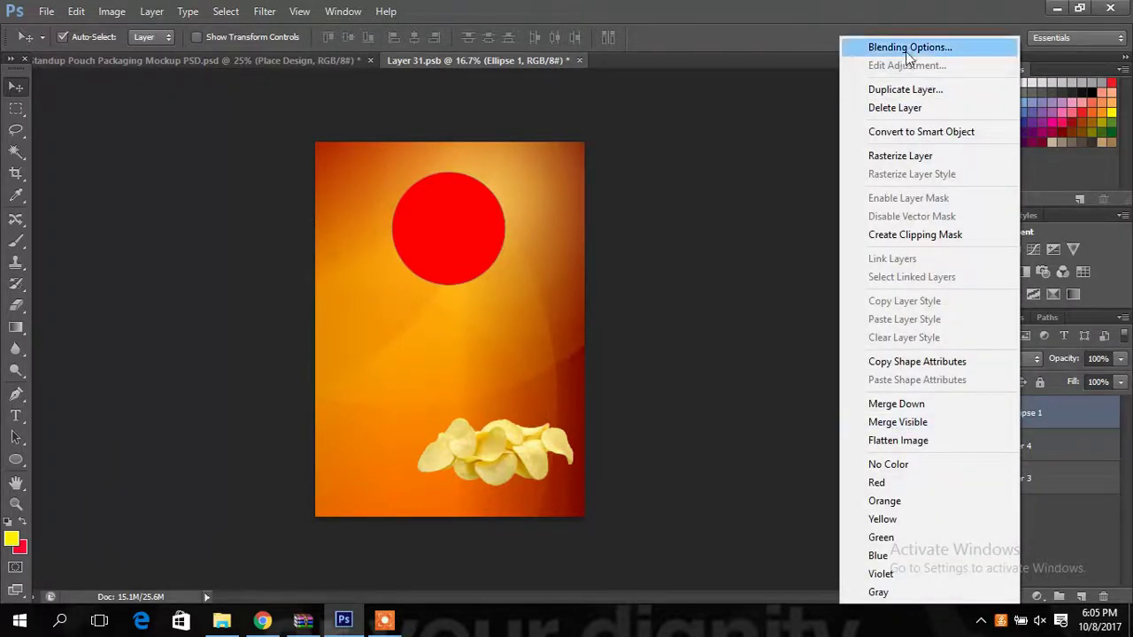
pyautogui.click(907, 48)
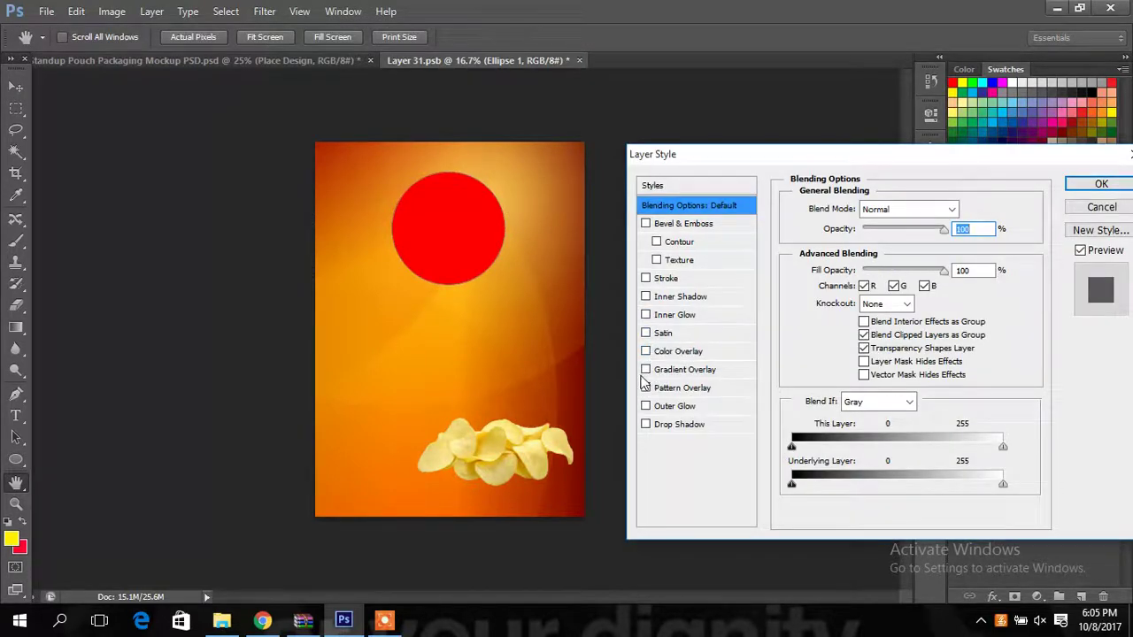
pyautogui.click(646, 370)
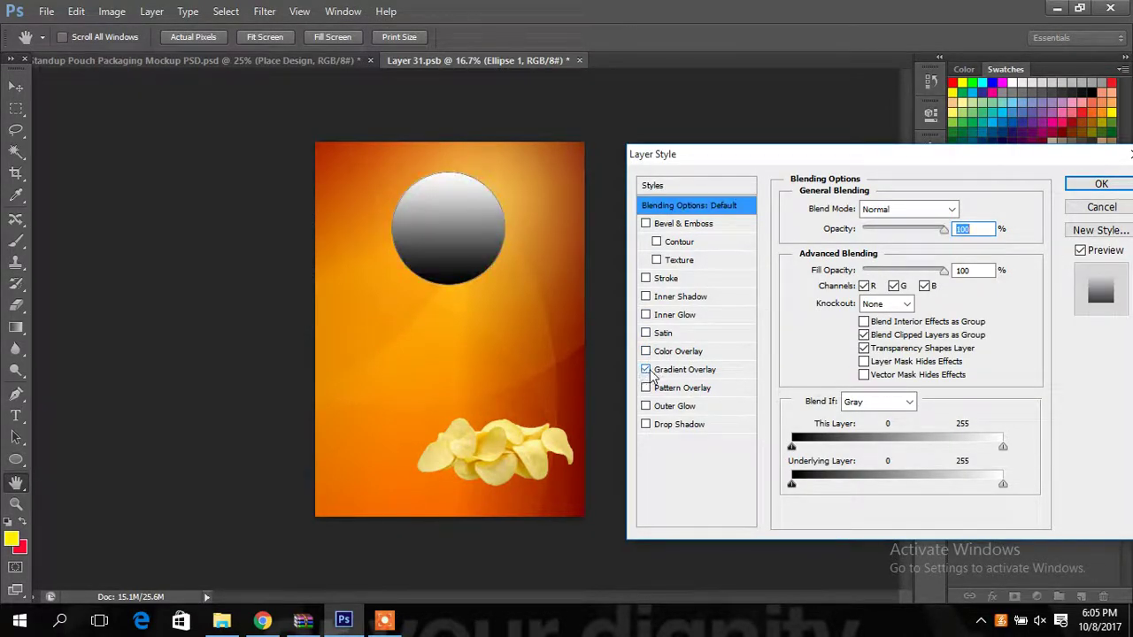
pyautogui.click(646, 370)
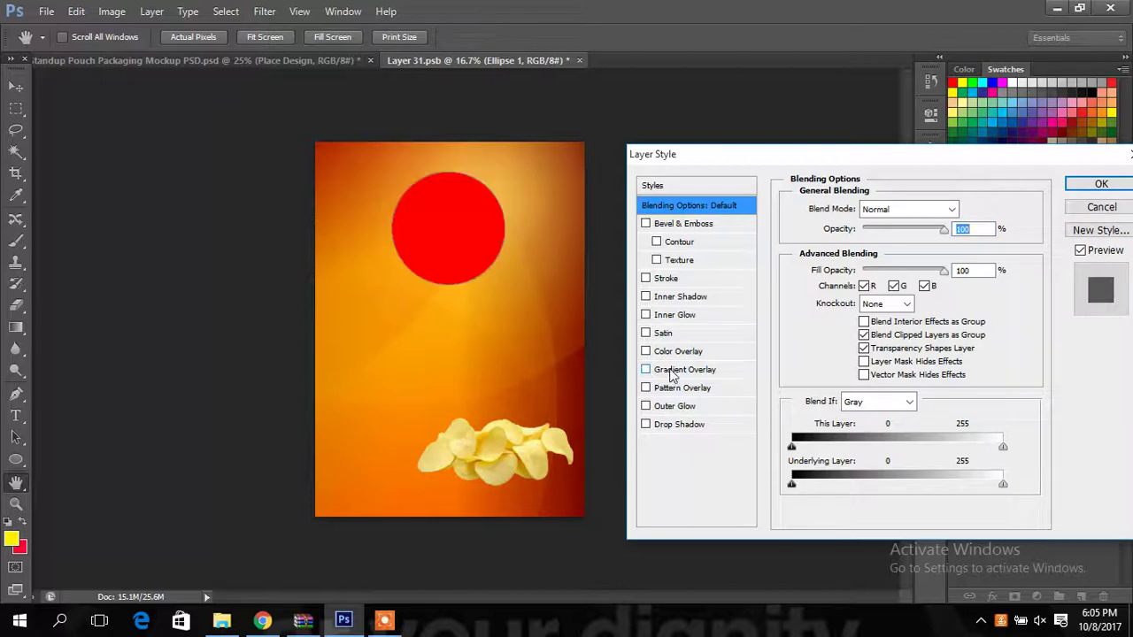
pyautogui.click(673, 371)
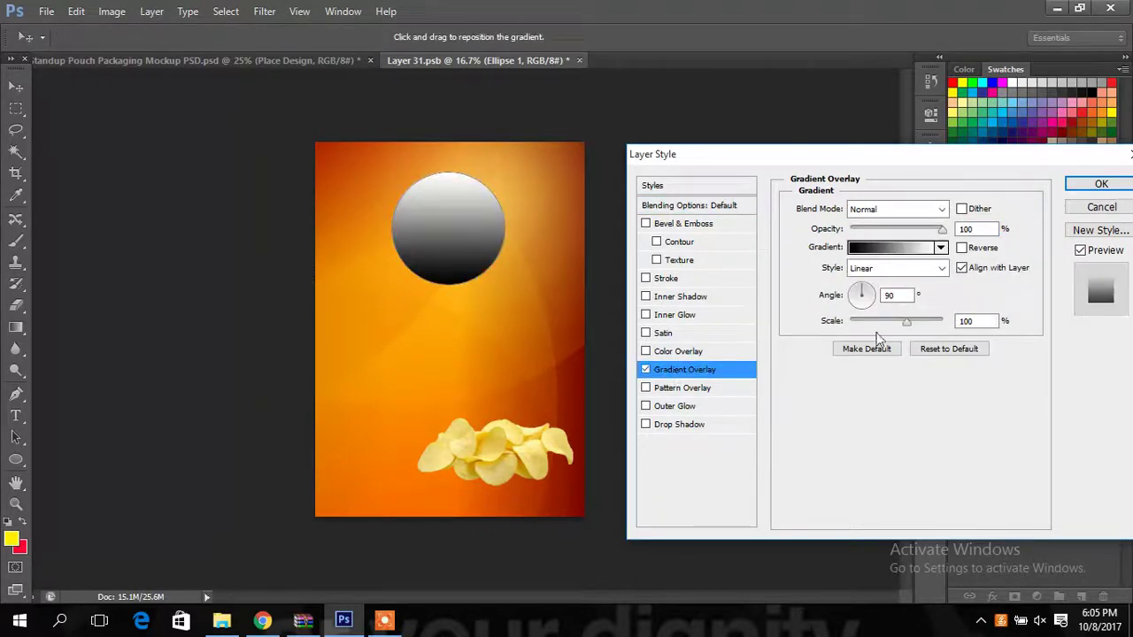
pyautogui.click(893, 248)
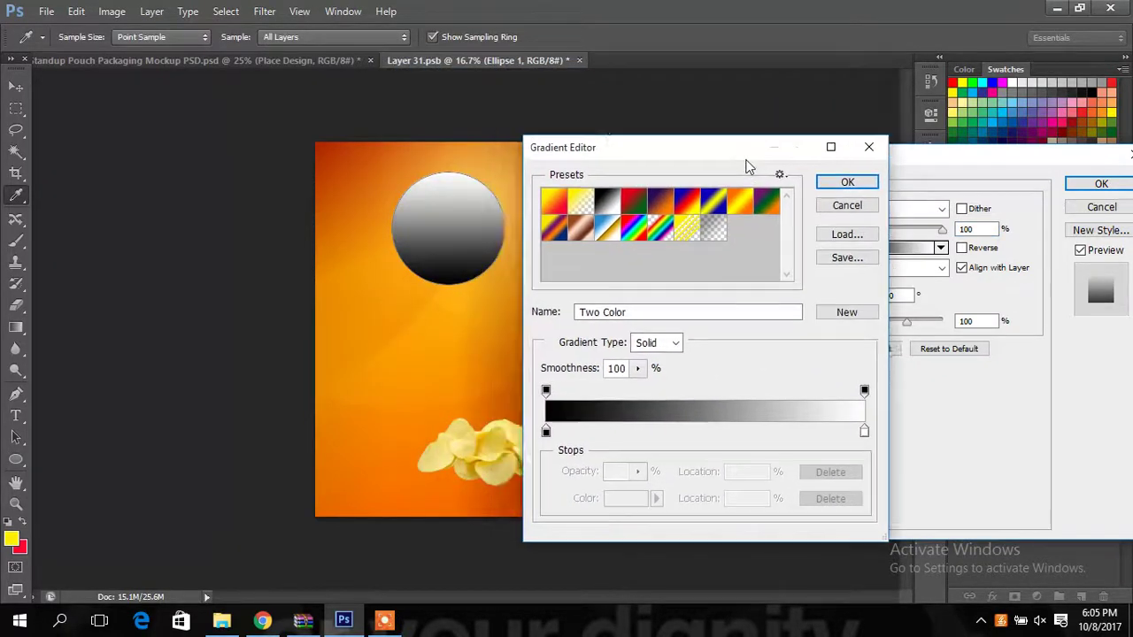
pyautogui.moveTo(596, 85); pyautogui.dragTo(753, 178)
pyautogui.click(575, 219)
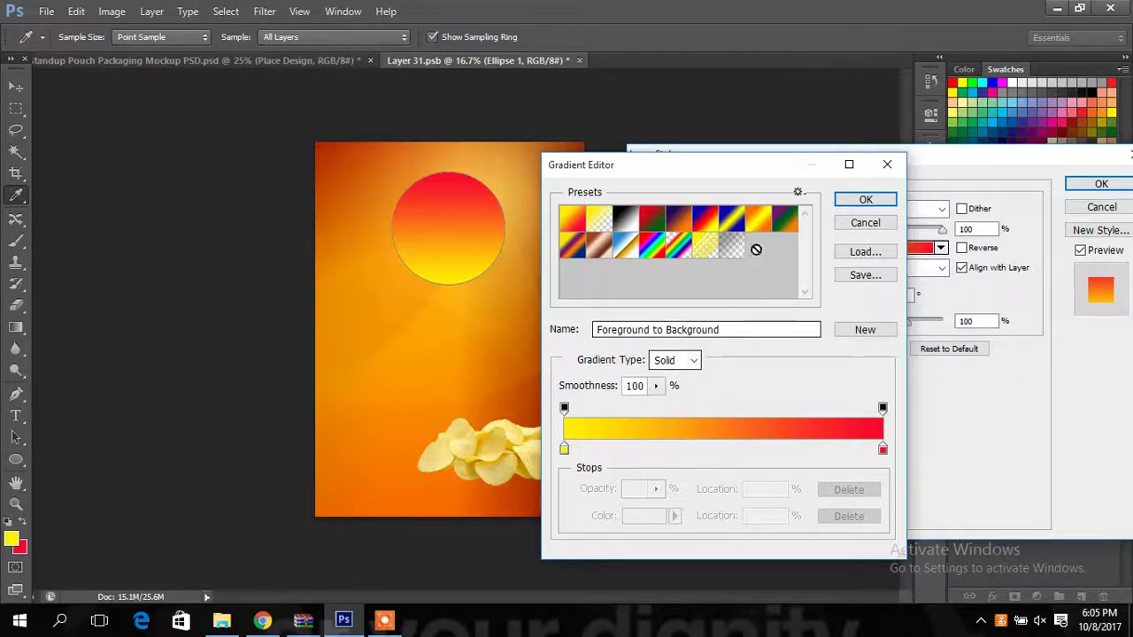
pyautogui.click(759, 223)
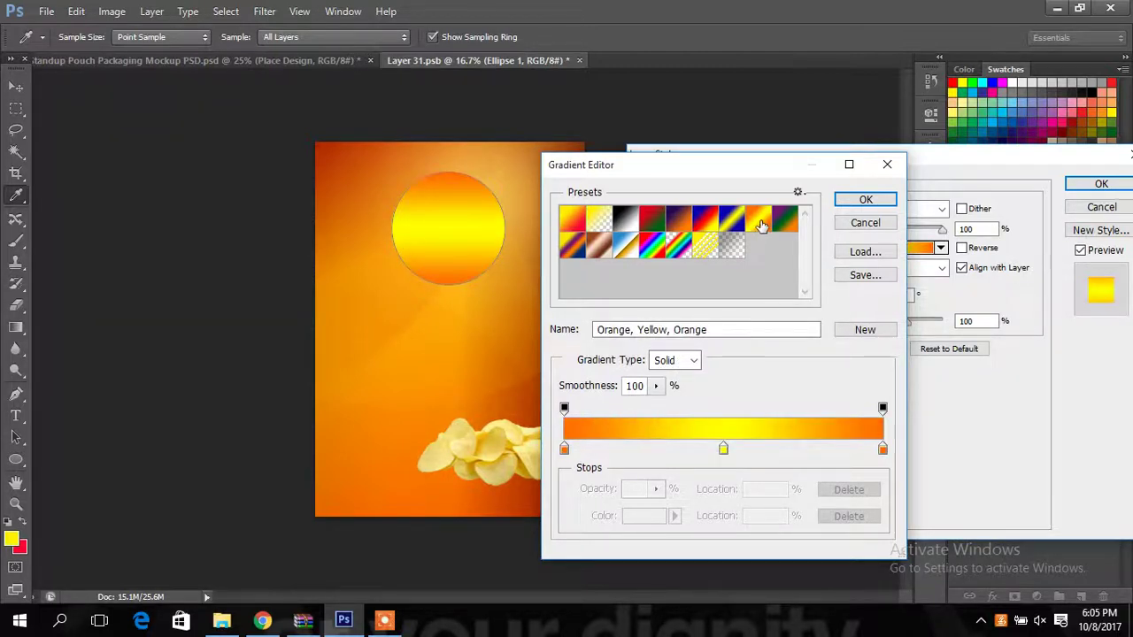
pyautogui.click(863, 201)
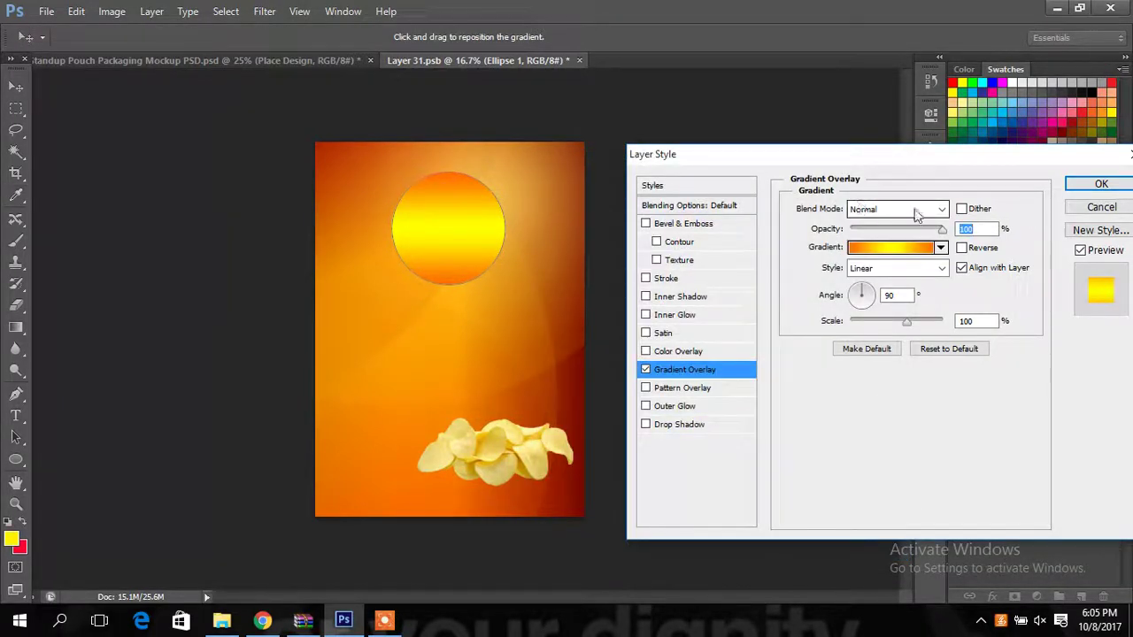
pyautogui.click(1101, 184)
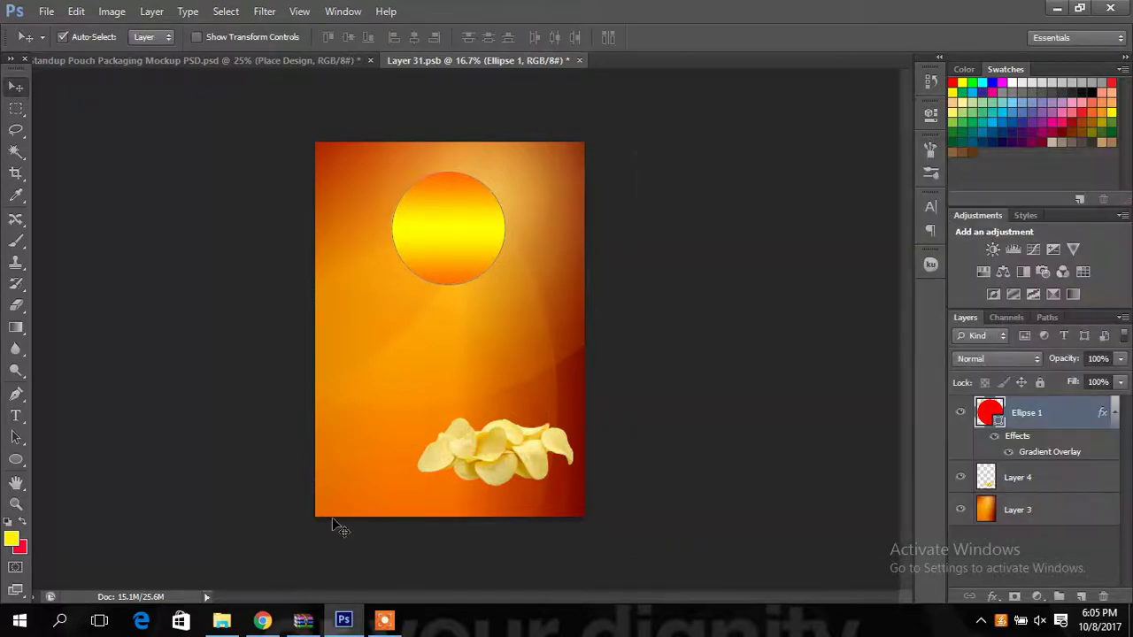
# Preview the Lay's Classic potato chips bag in Chrome for reference.
pyautogui.click(262, 621)
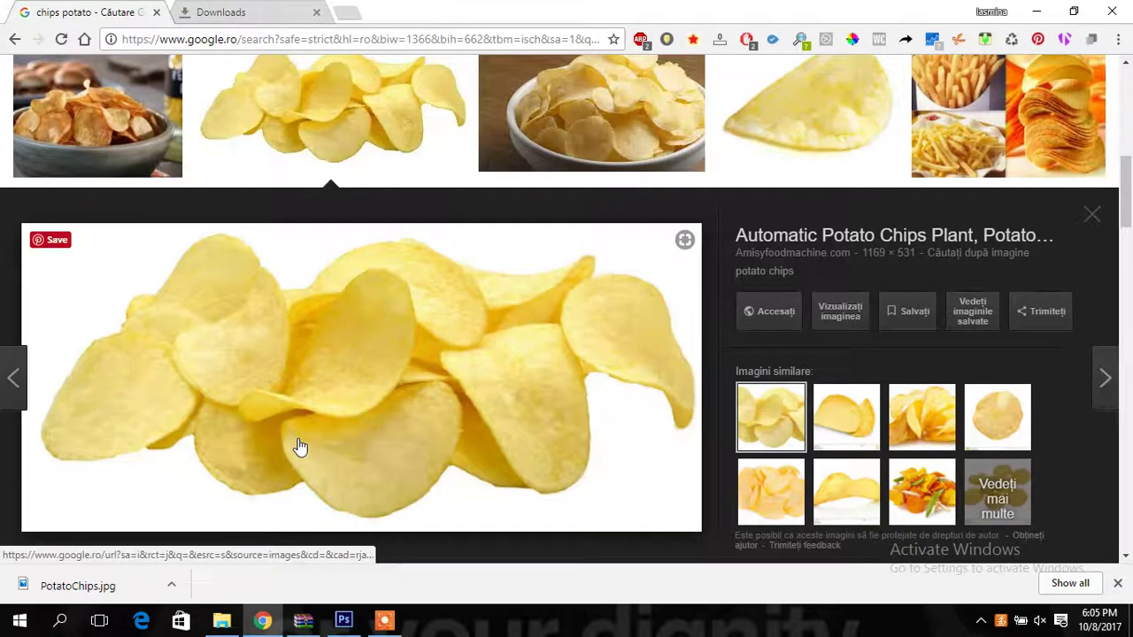
pyautogui.scroll(-4, 299, 447)
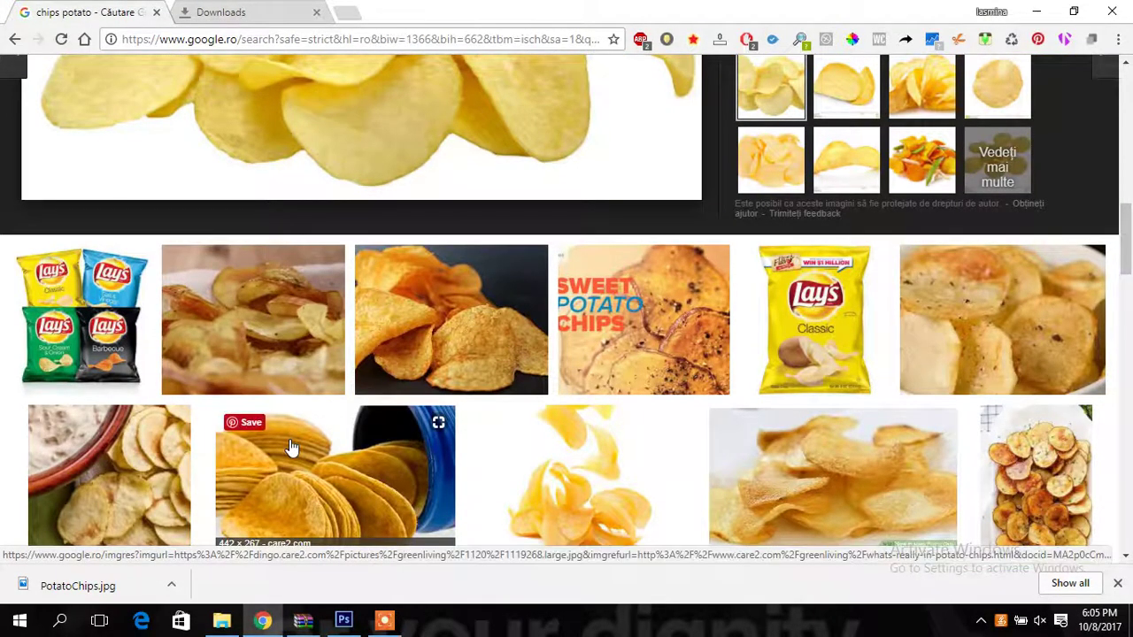
pyautogui.click(801, 354)
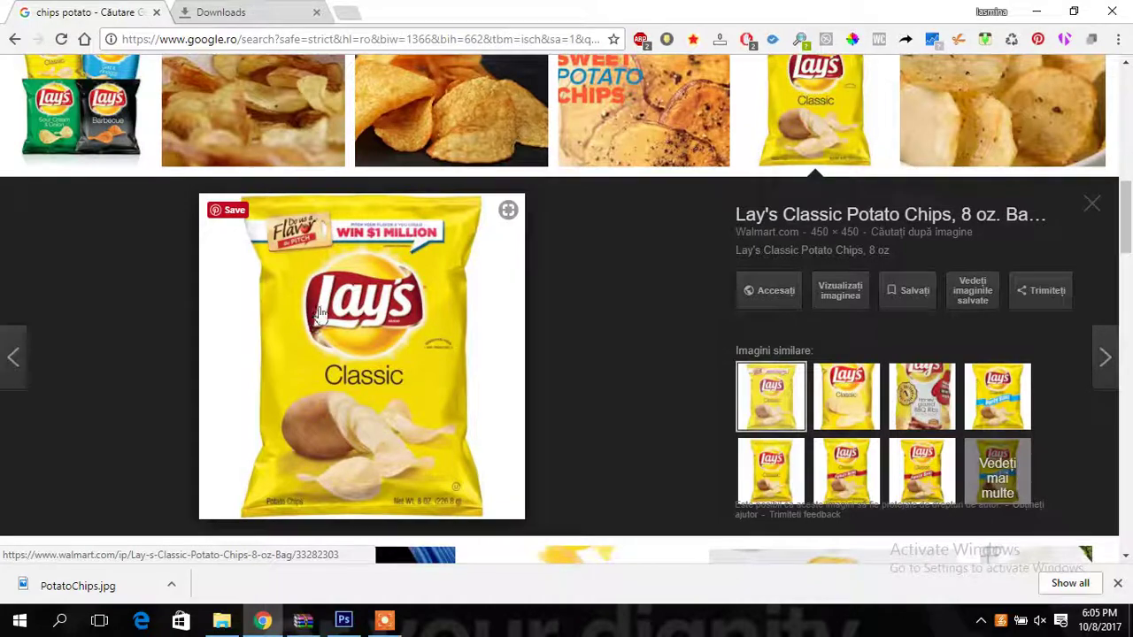
pyautogui.click(344, 620)
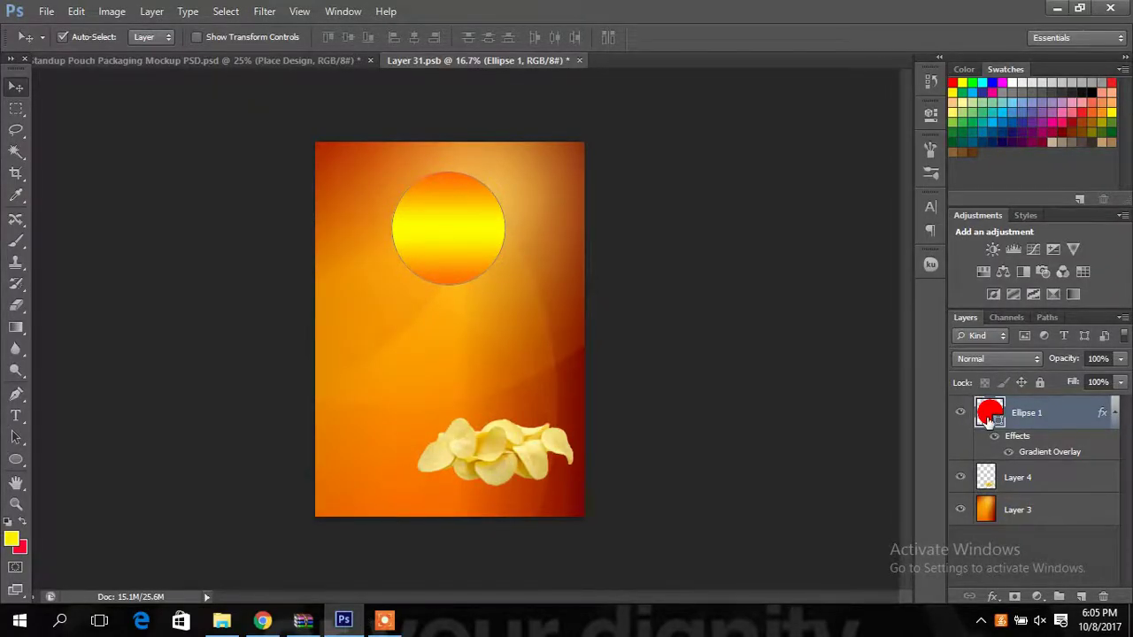
# Add an outer glow to Ellipse 1 with raised opacity, 84 px size and wider spread.
pyautogui.rightClick(989, 420)
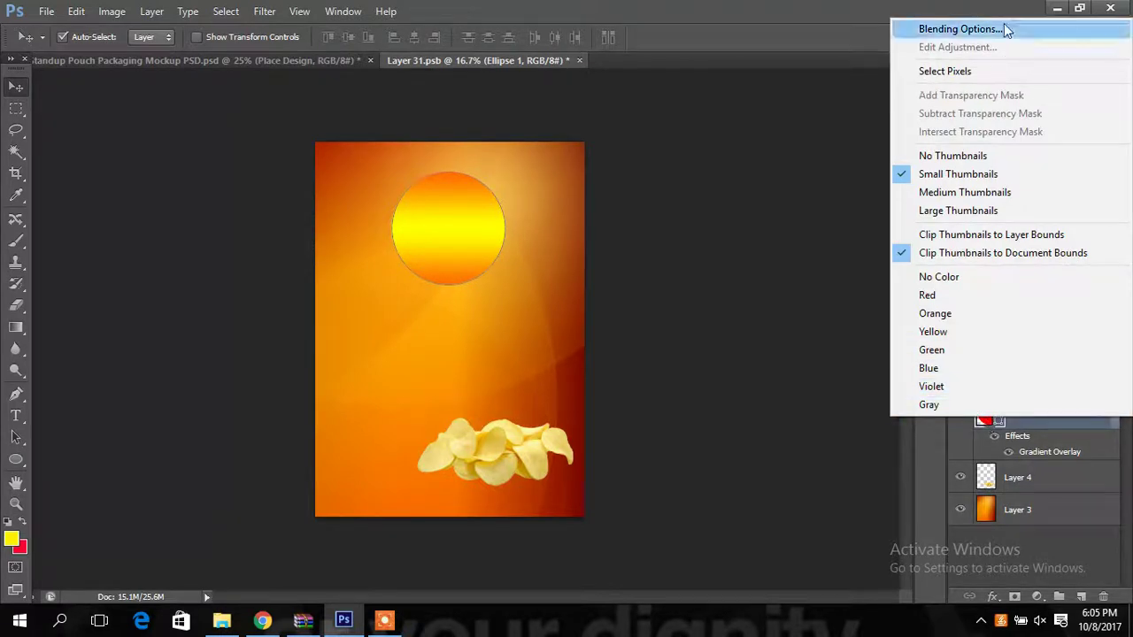
pyautogui.click(1004, 29)
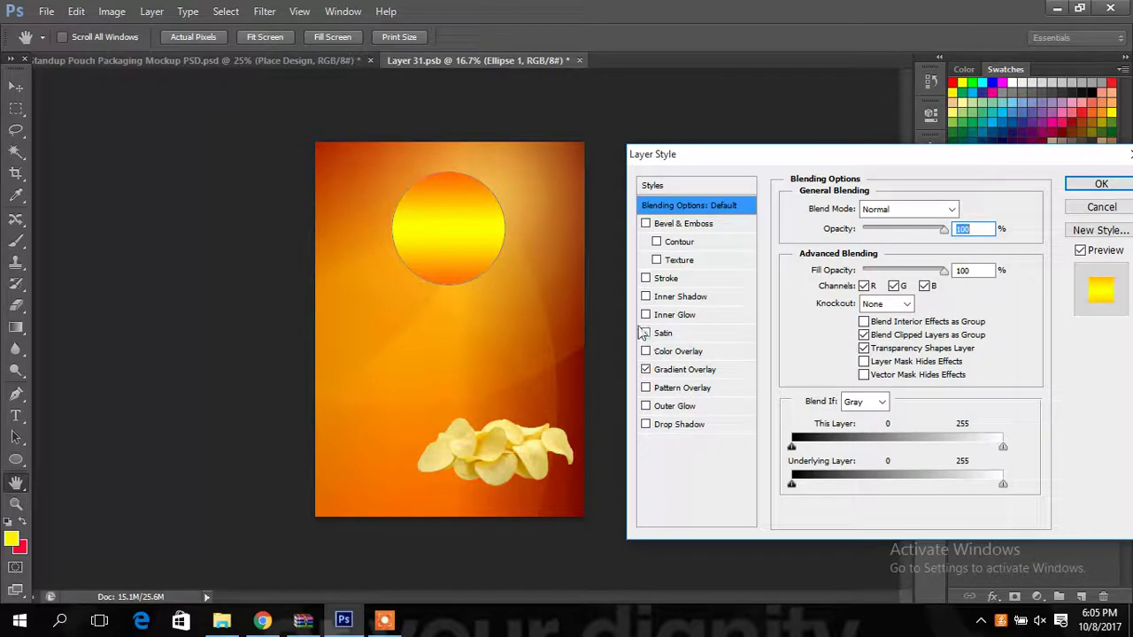
pyautogui.click(677, 406)
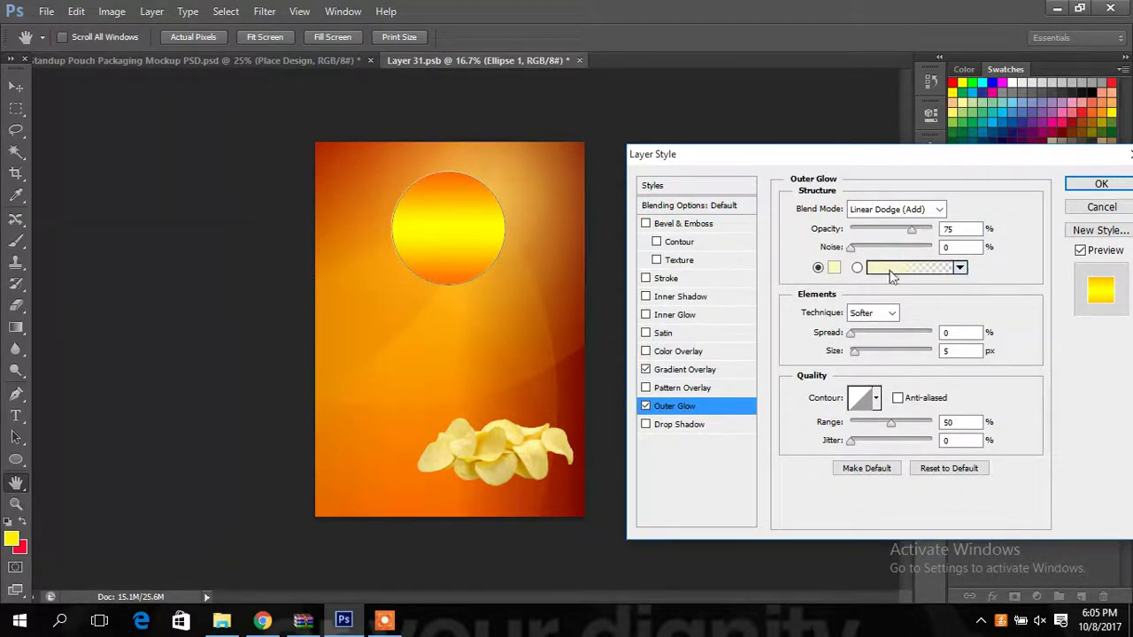
pyautogui.moveTo(912, 232); pyautogui.dragTo(931, 231)
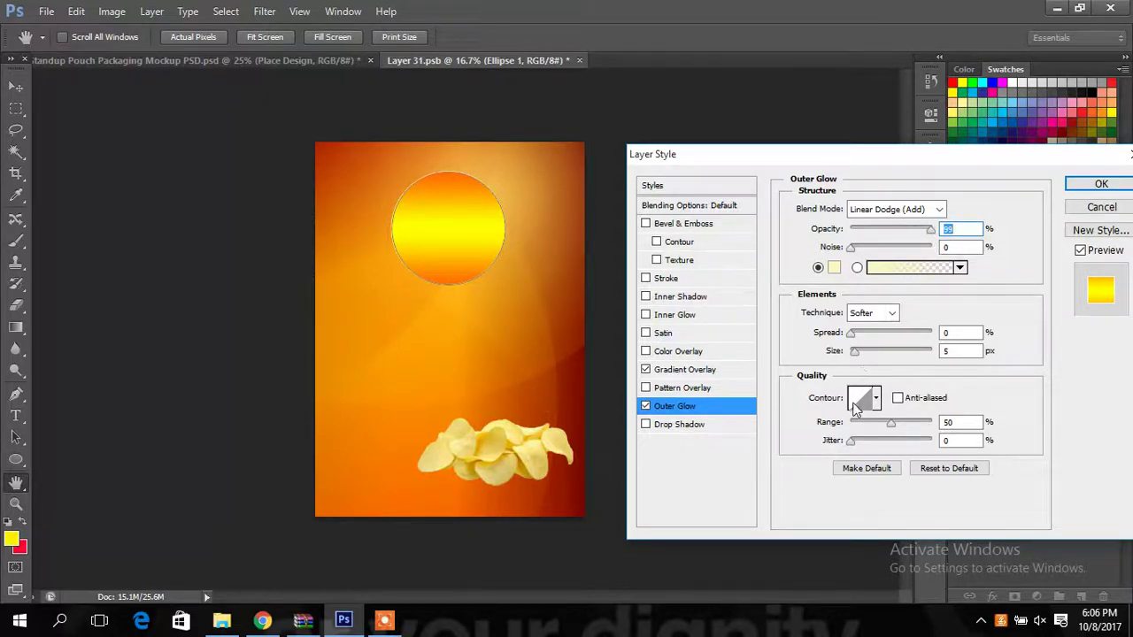
pyautogui.moveTo(856, 350)
pyautogui.mouseDown()
pyautogui.moveTo(897, 348)
pyautogui.moveTo(880, 350)
pyautogui.mouseUp()
pyautogui.moveTo(858, 339); pyautogui.dragTo(899, 344)
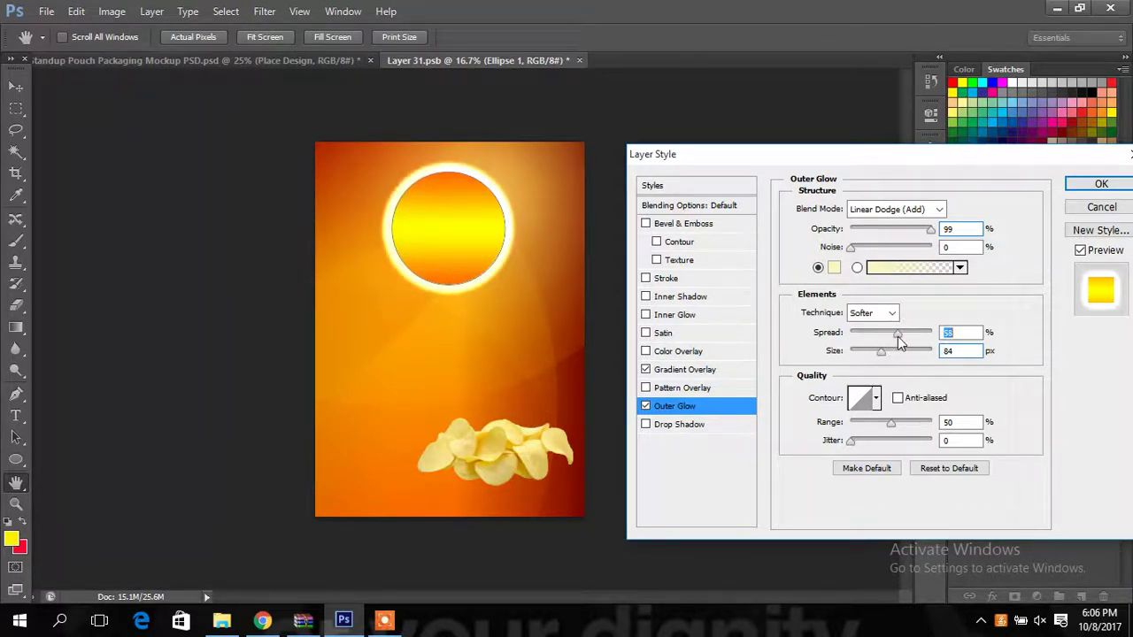
pyautogui.click(1097, 186)
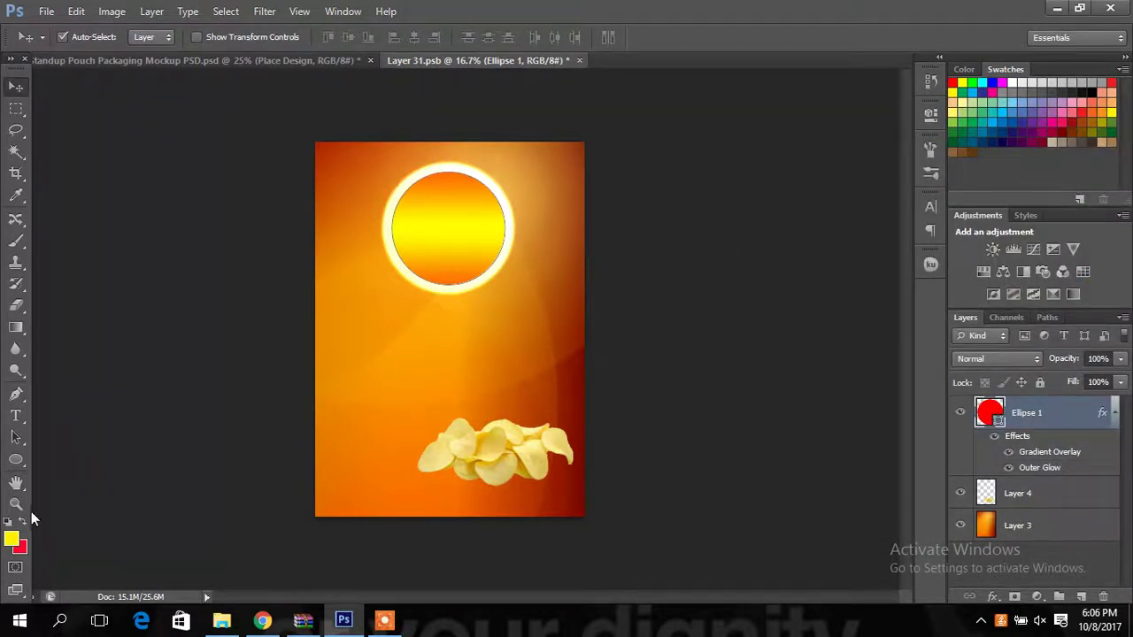
# Draw a red rectangle, Rectangle 1, across the upper half of the glowing circle.
pyautogui.click(15, 459)
pyautogui.click(56, 456)
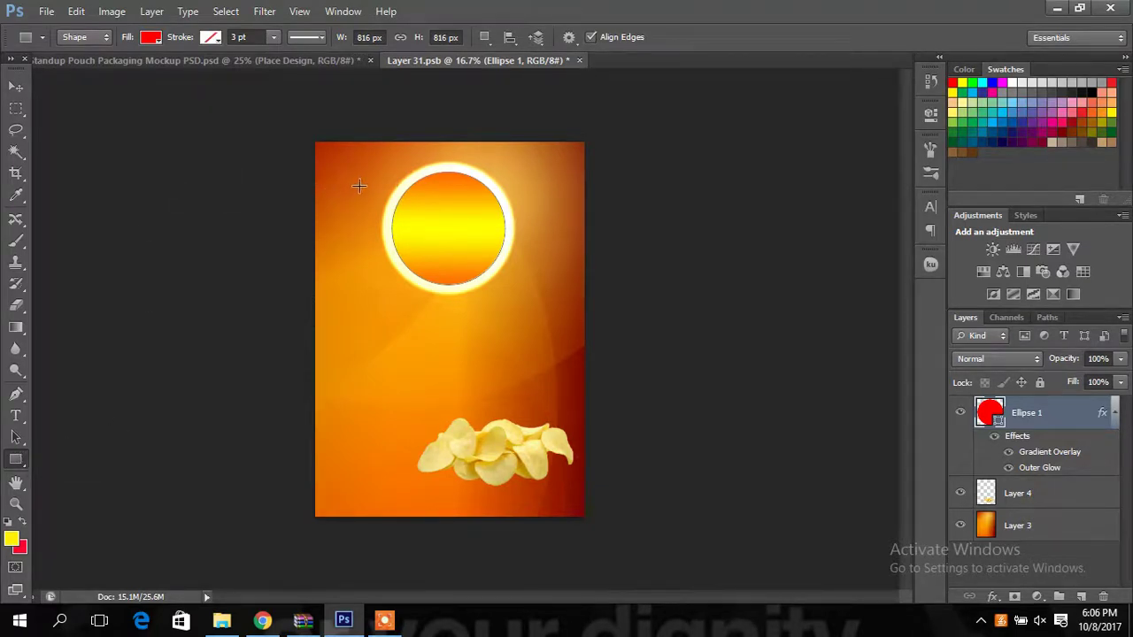
pyautogui.moveTo(380, 189); pyautogui.dragTo(536, 255)
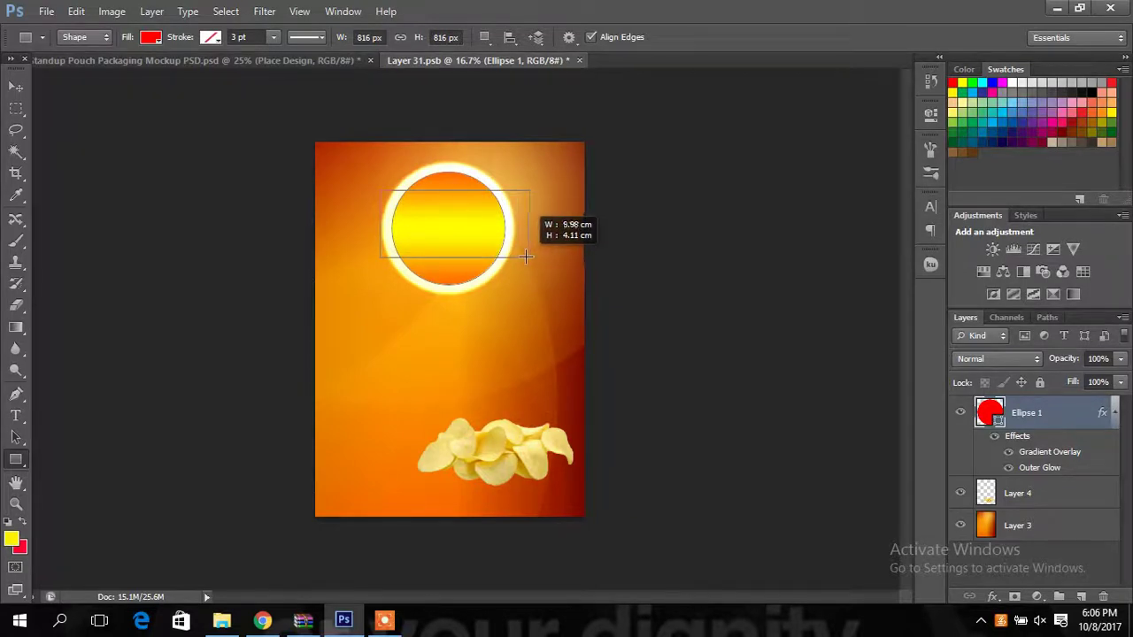
pyautogui.moveTo(536, 255); pyautogui.dragTo(526, 257)
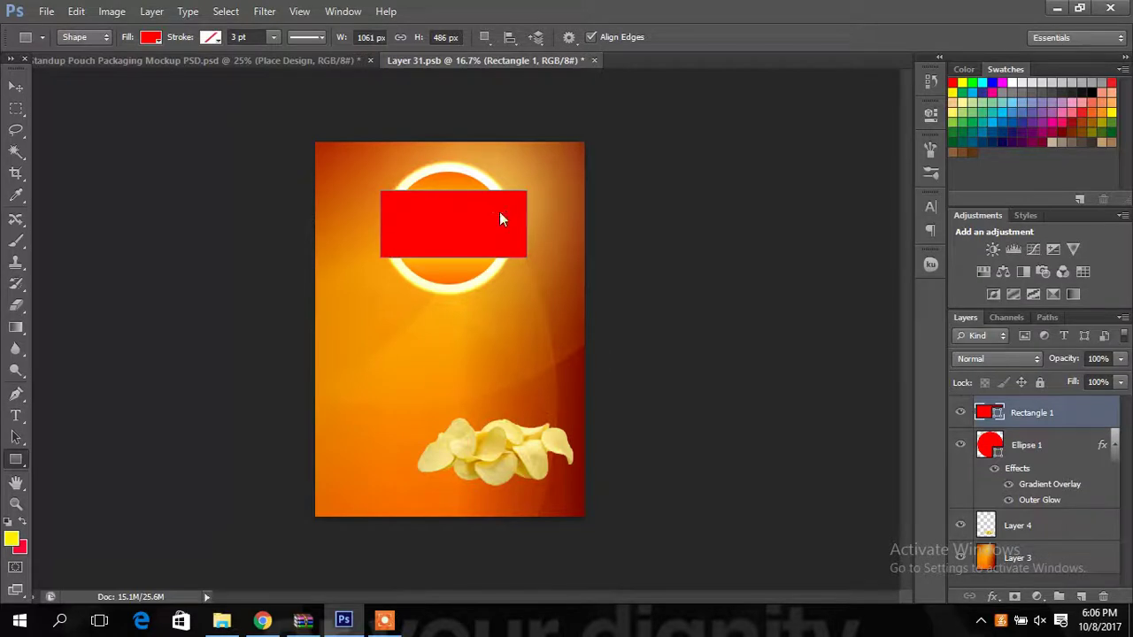
pyautogui.rightClick(499, 219)
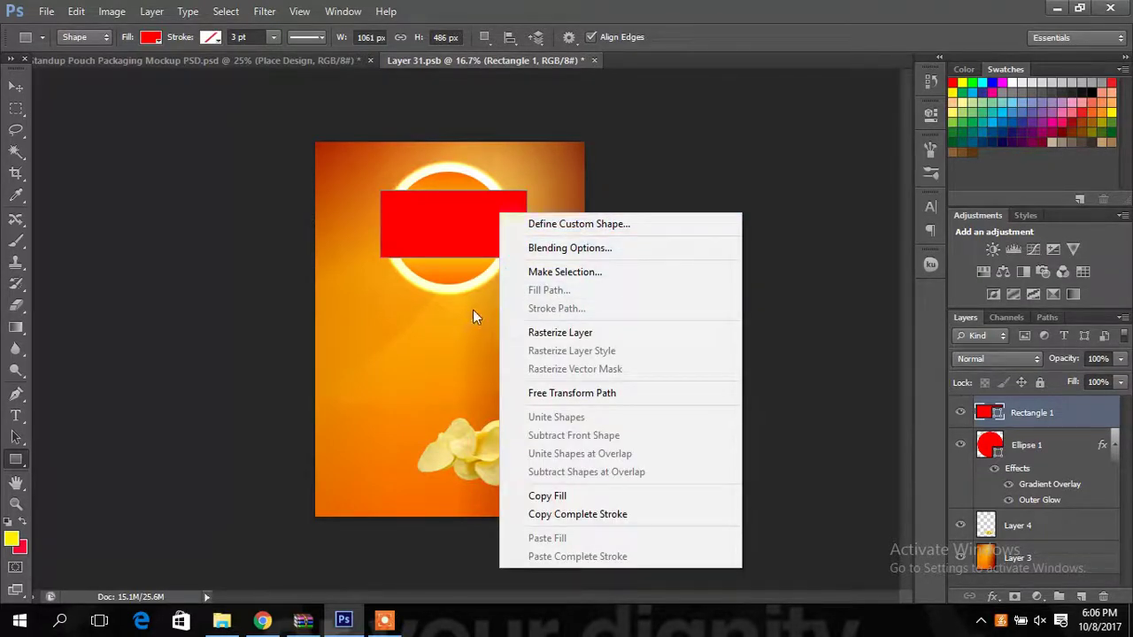
pyautogui.click(467, 242)
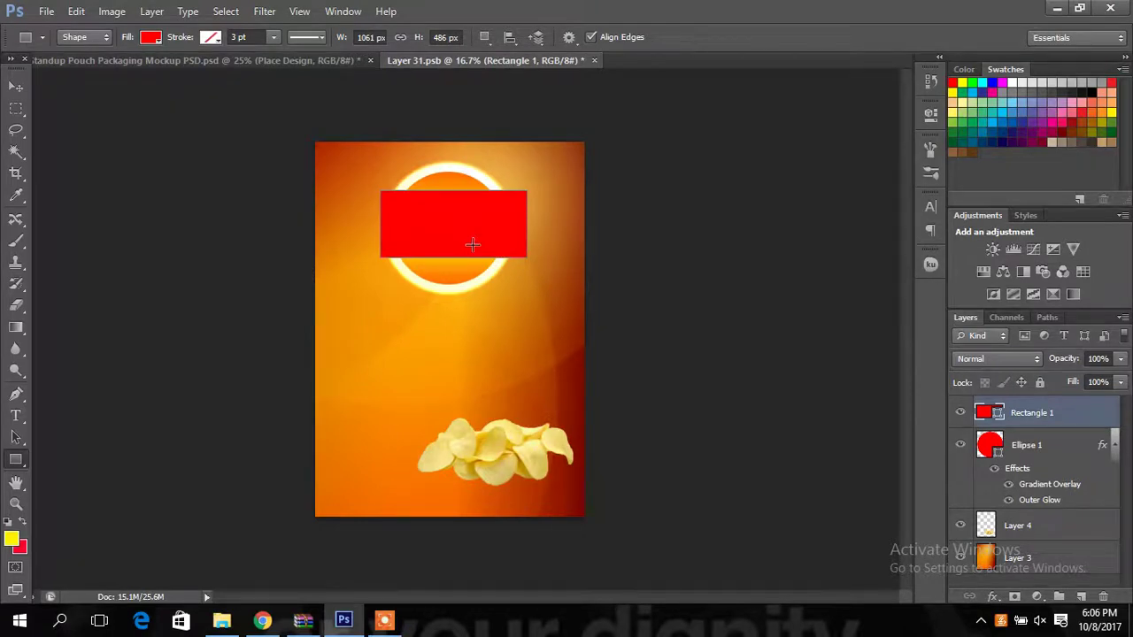
pyautogui.hotkey('ctrl', 't')
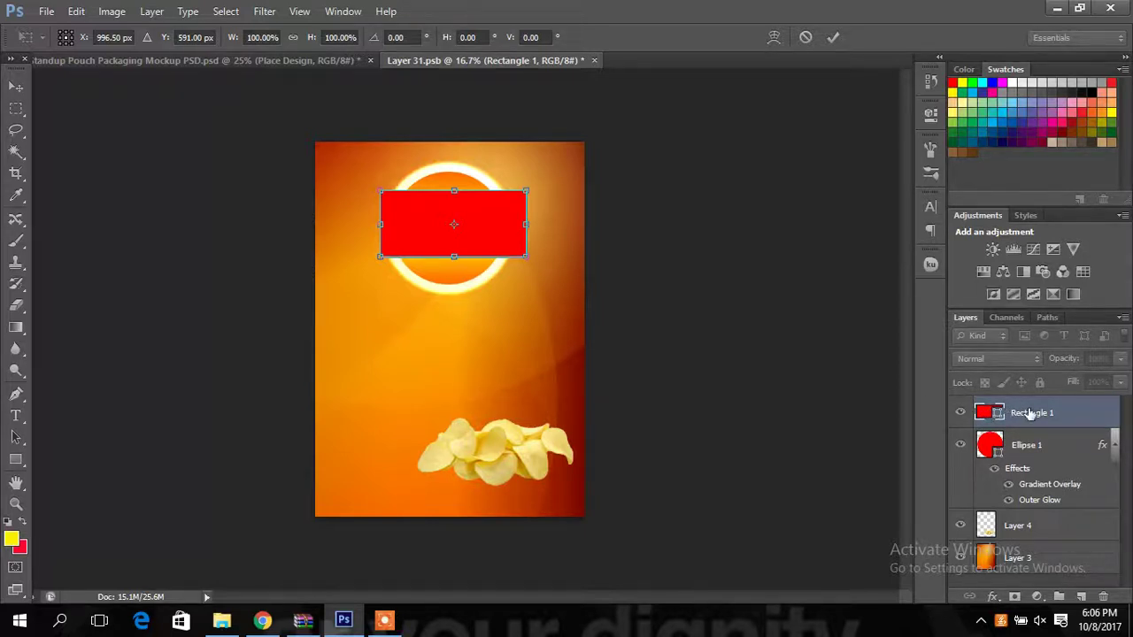
# Try Multiply blending in Rectangle 1's Blending Options, then cancel.
pyautogui.press('u')
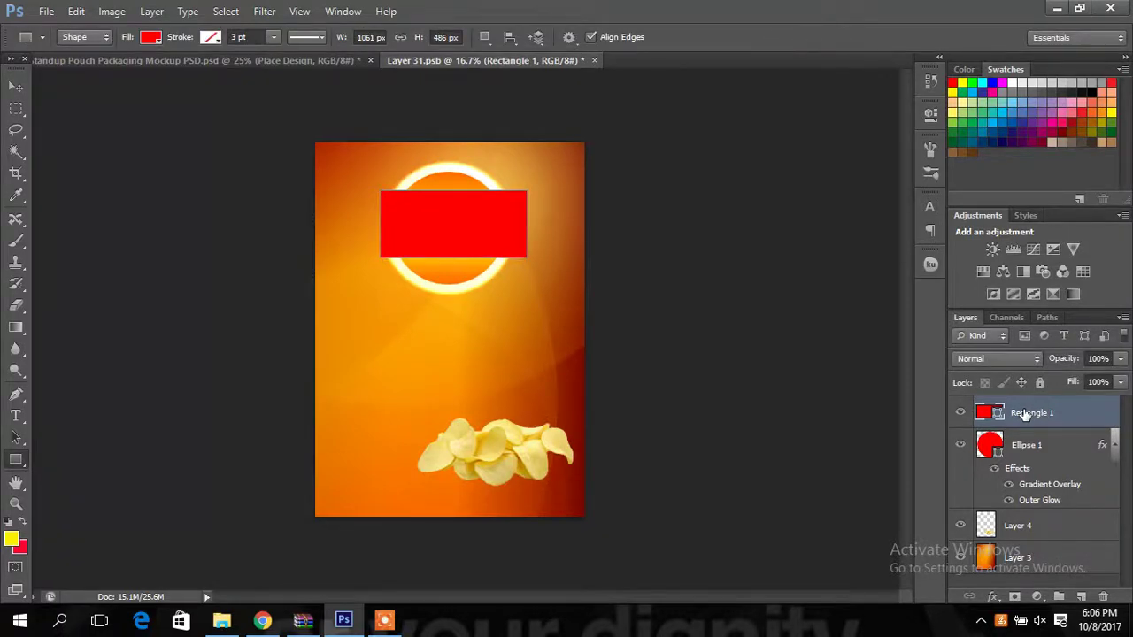
pyautogui.rightClick(1025, 416)
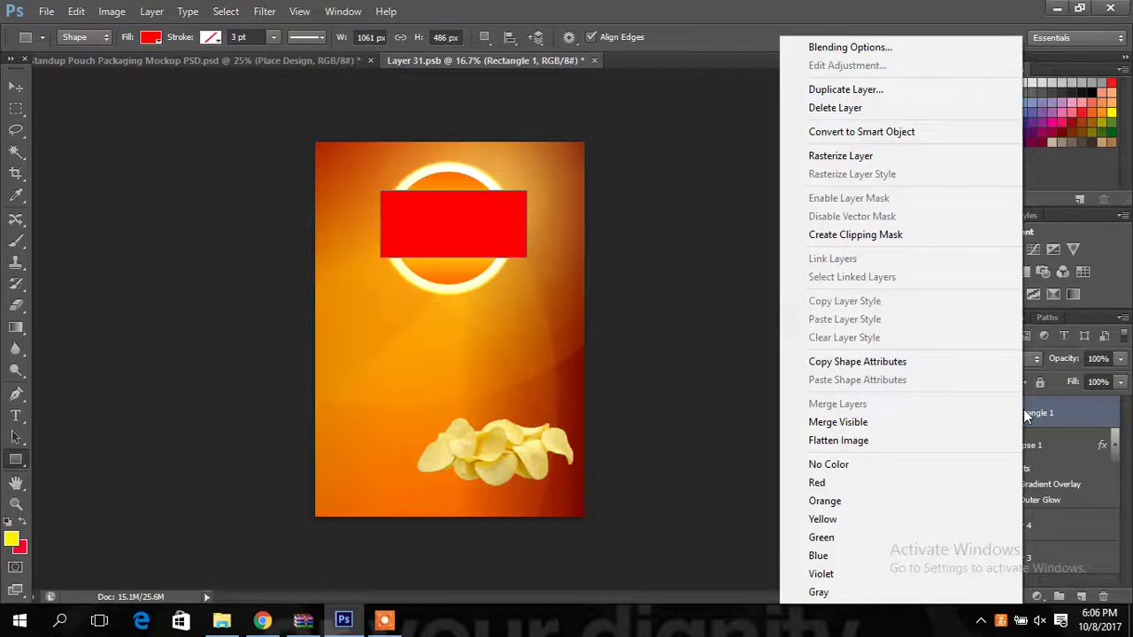
pyautogui.click(889, 49)
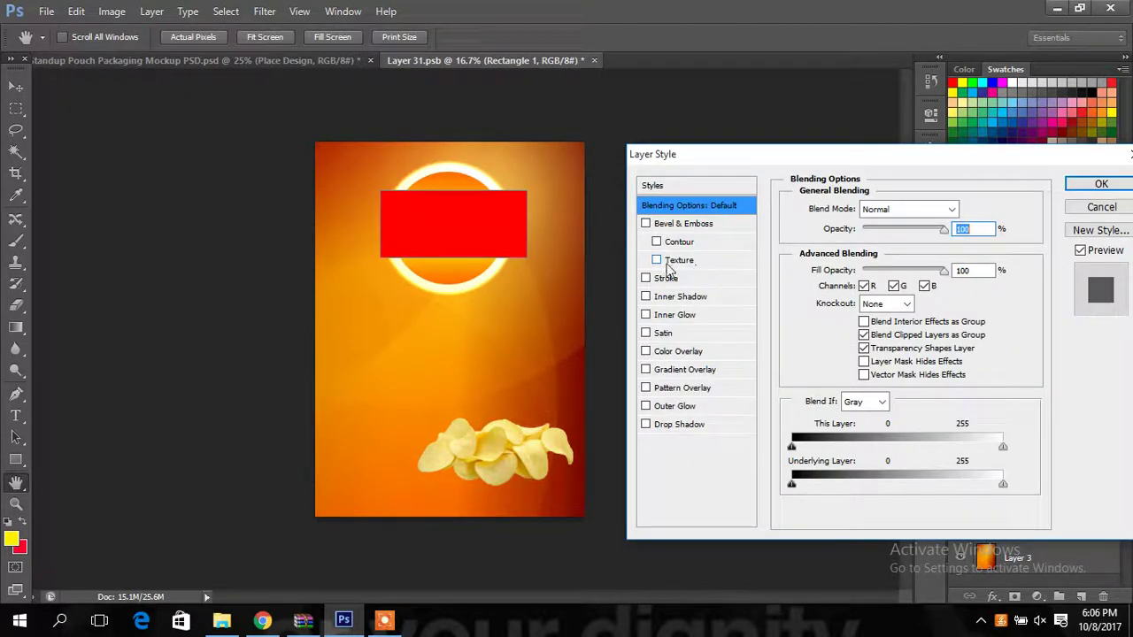
pyautogui.click(920, 209)
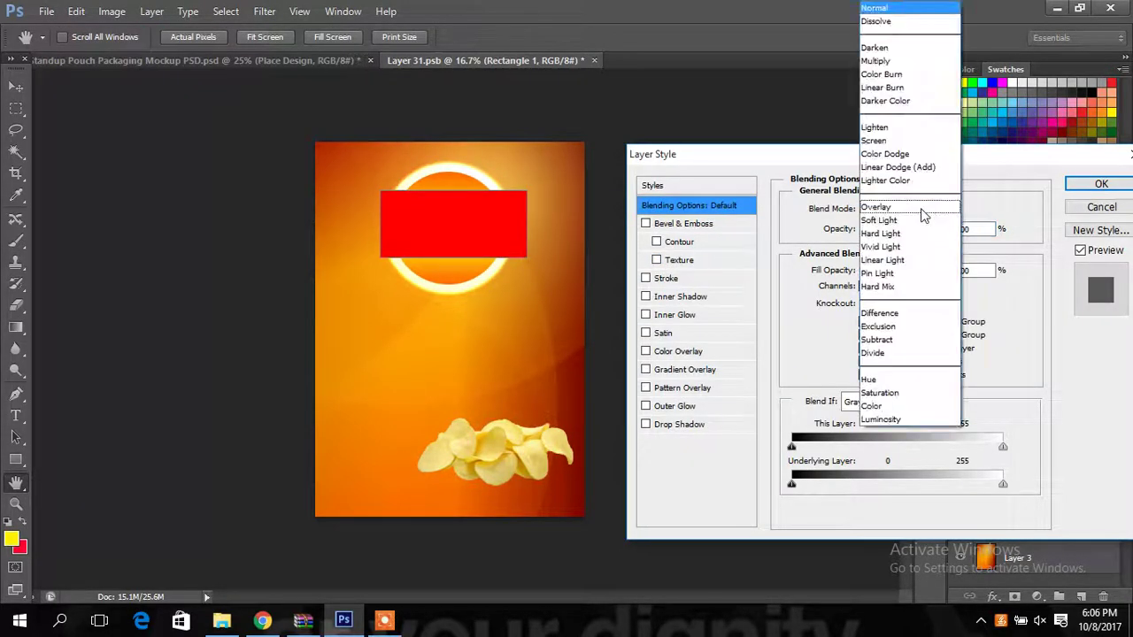
pyautogui.click(885, 60)
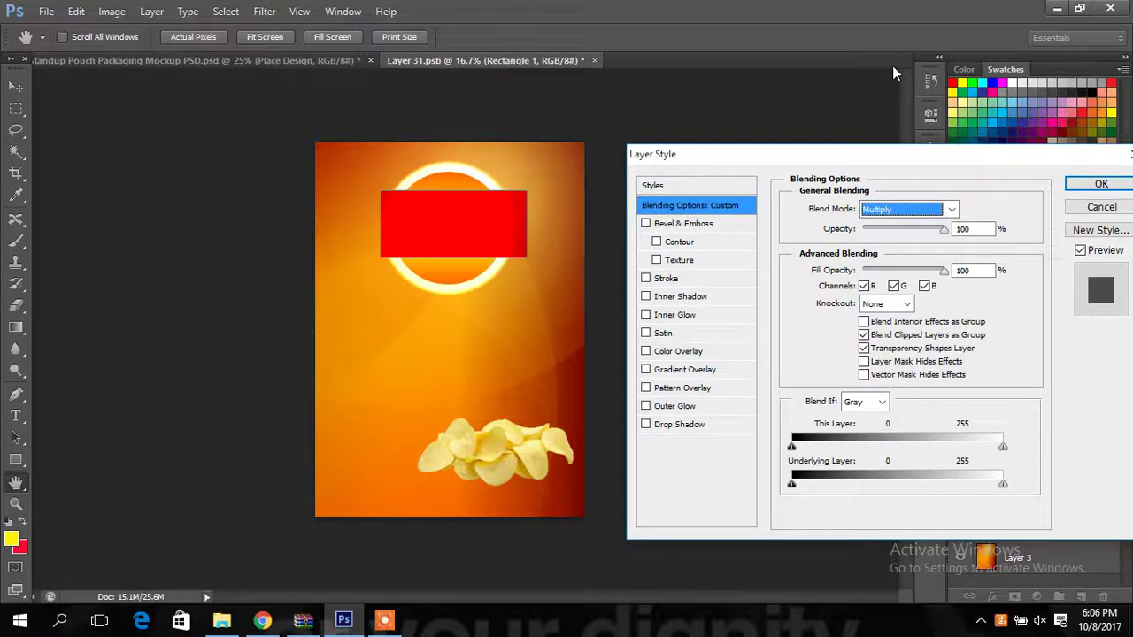
pyautogui.click(1102, 207)
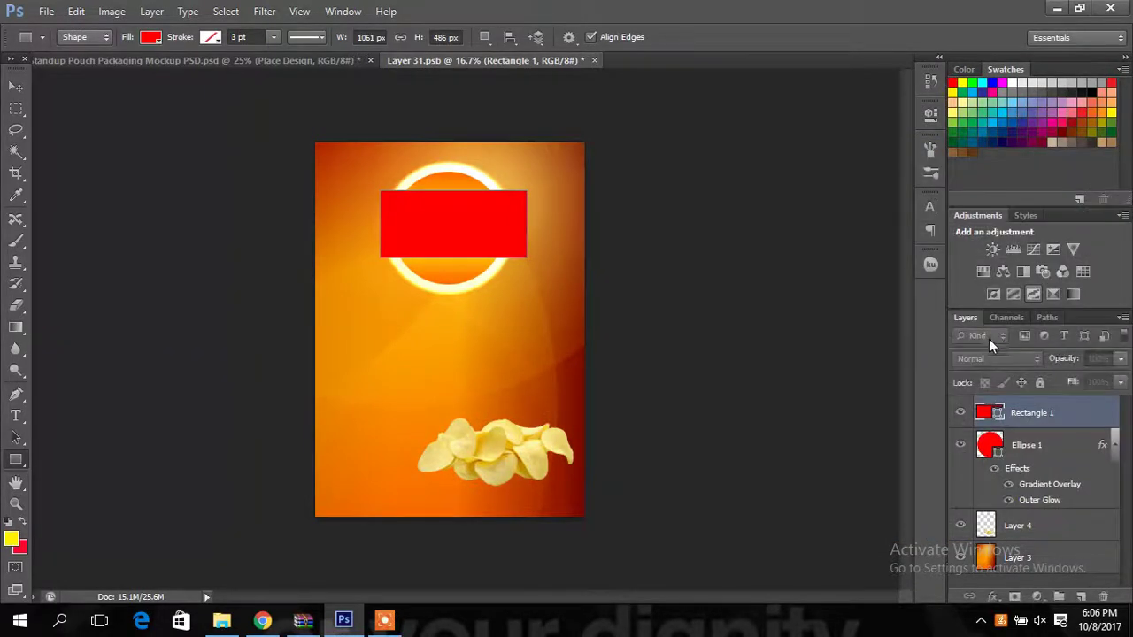
# Try Multiply, Overlay, Darken and Darker Color modes, ending with Dissolve for Rectangle 1.
pyautogui.click(988, 356)
pyautogui.click(983, 57)
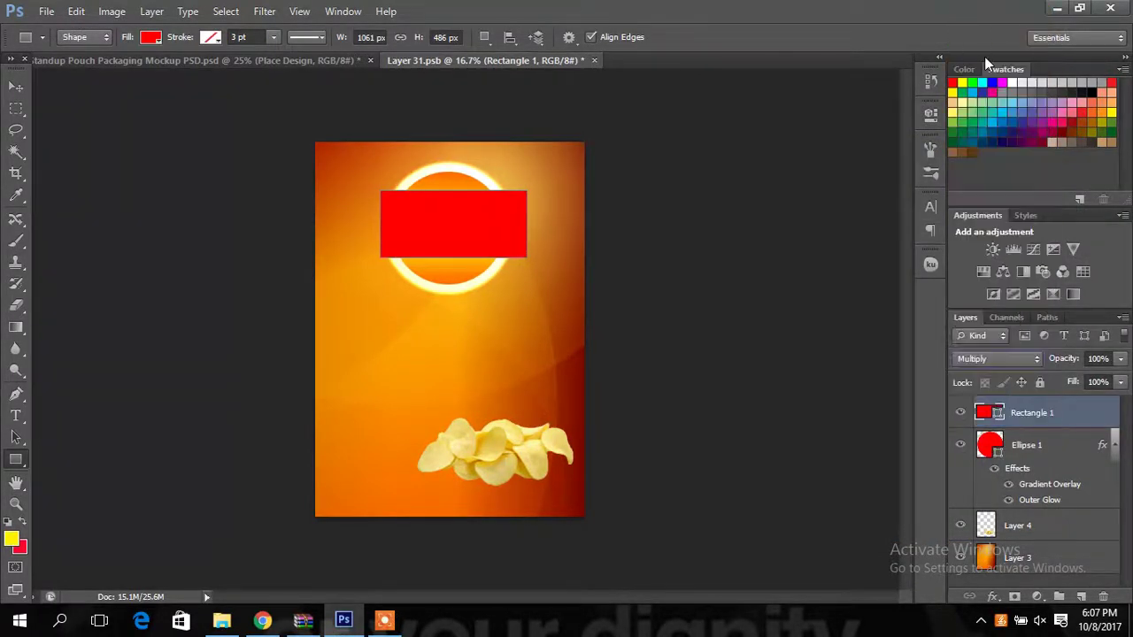
pyautogui.click(1008, 361)
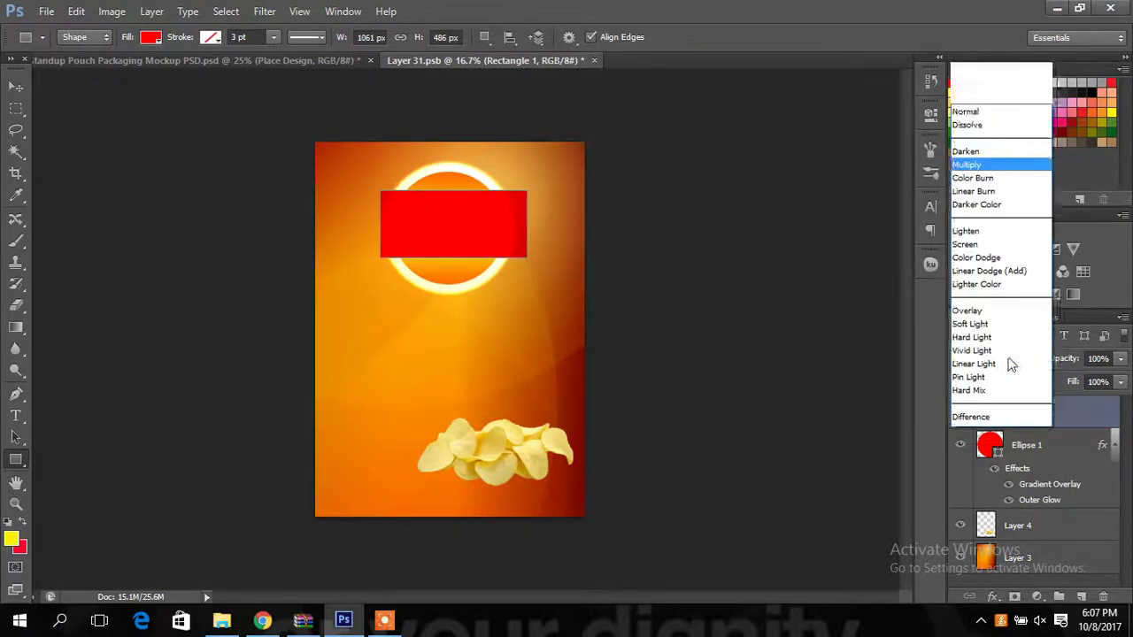
pyautogui.click(994, 211)
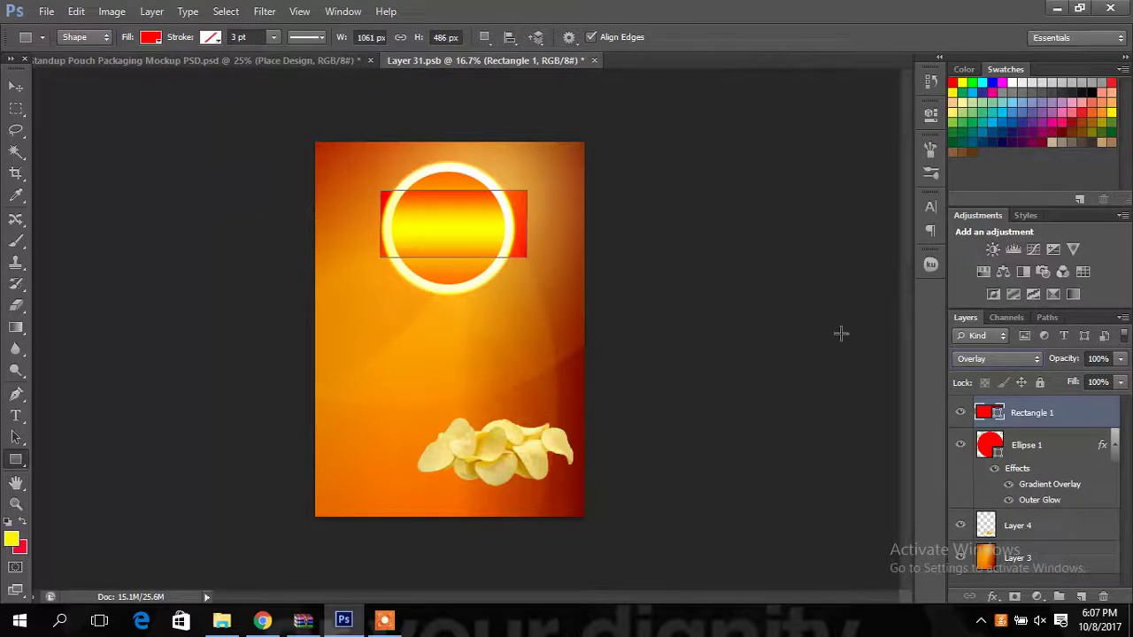
pyautogui.click(1014, 365)
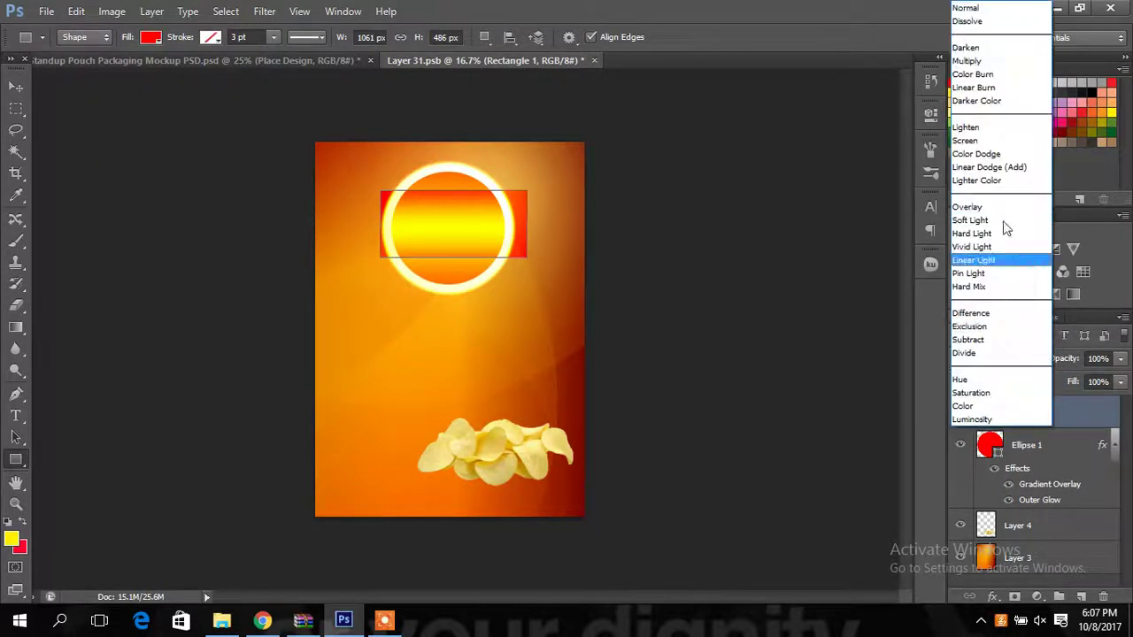
pyautogui.click(993, 51)
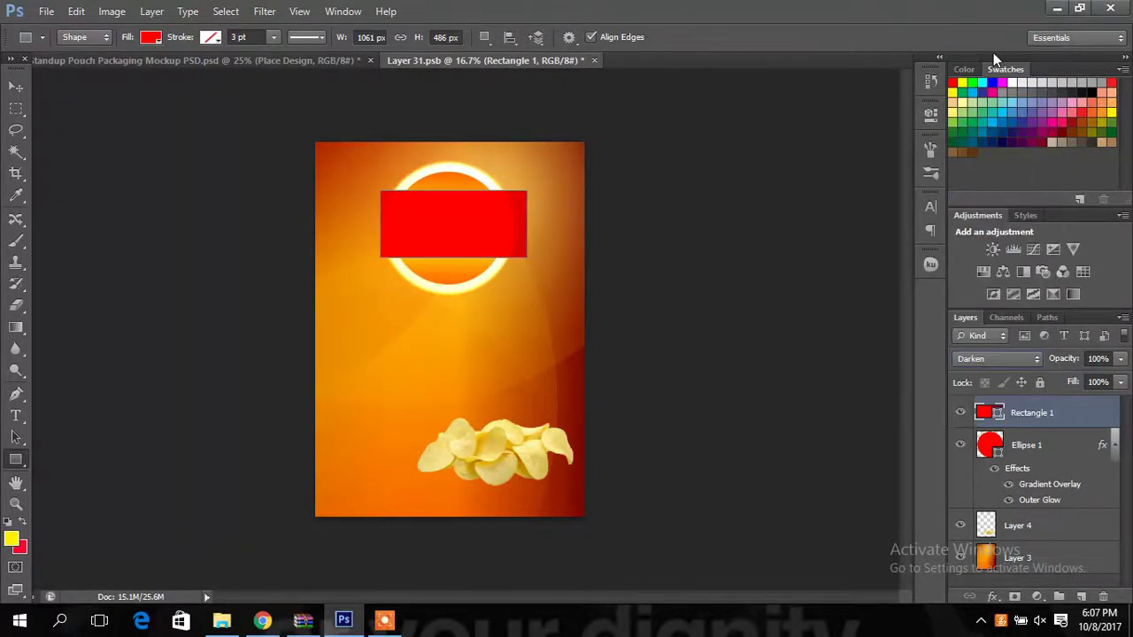
pyautogui.click(1016, 361)
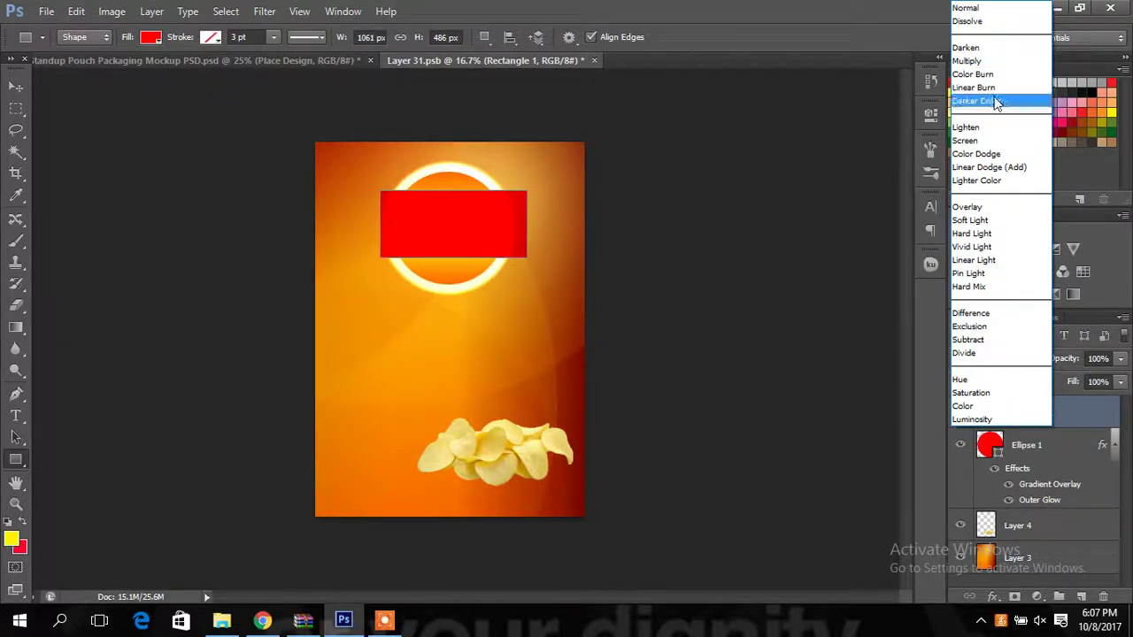
pyautogui.click(992, 100)
pyautogui.click(993, 358)
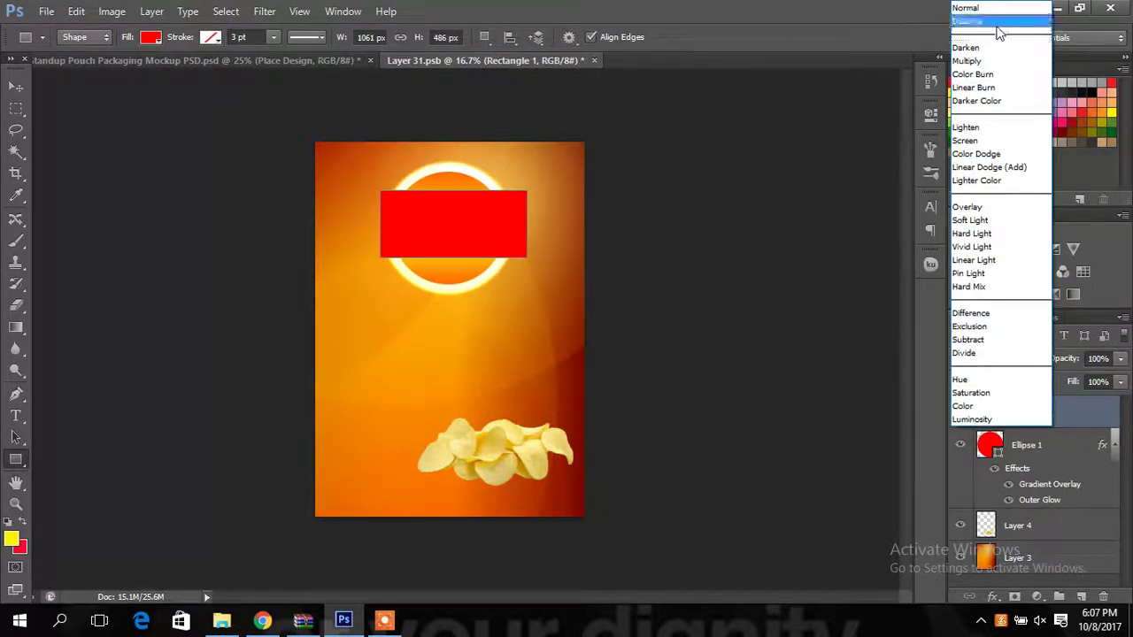
pyautogui.click(996, 21)
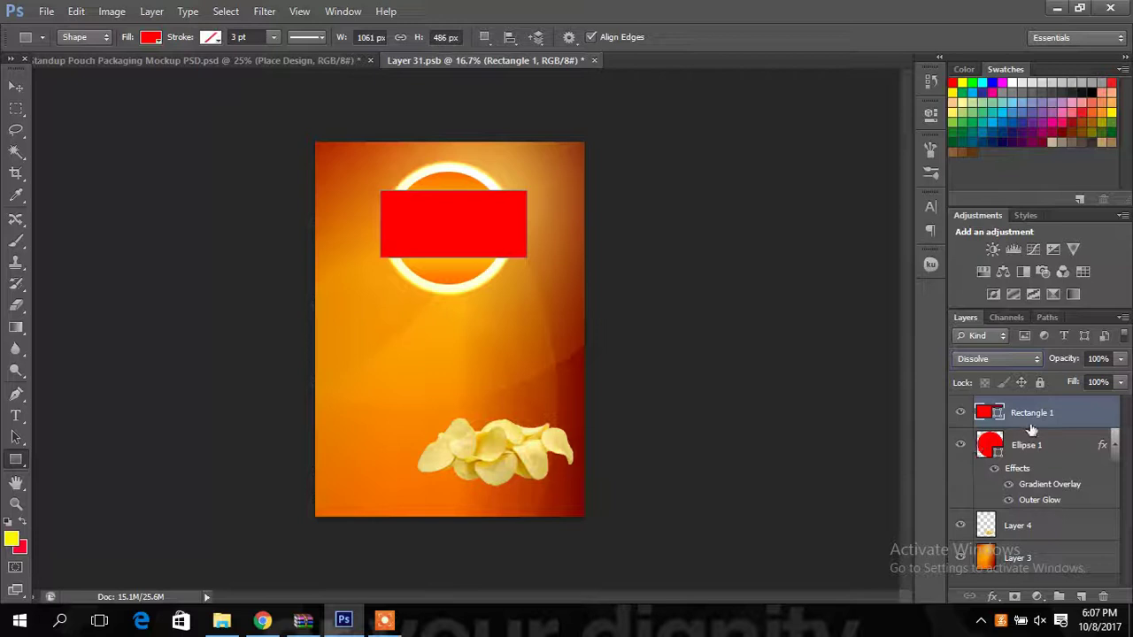
pyautogui.click(14, 87)
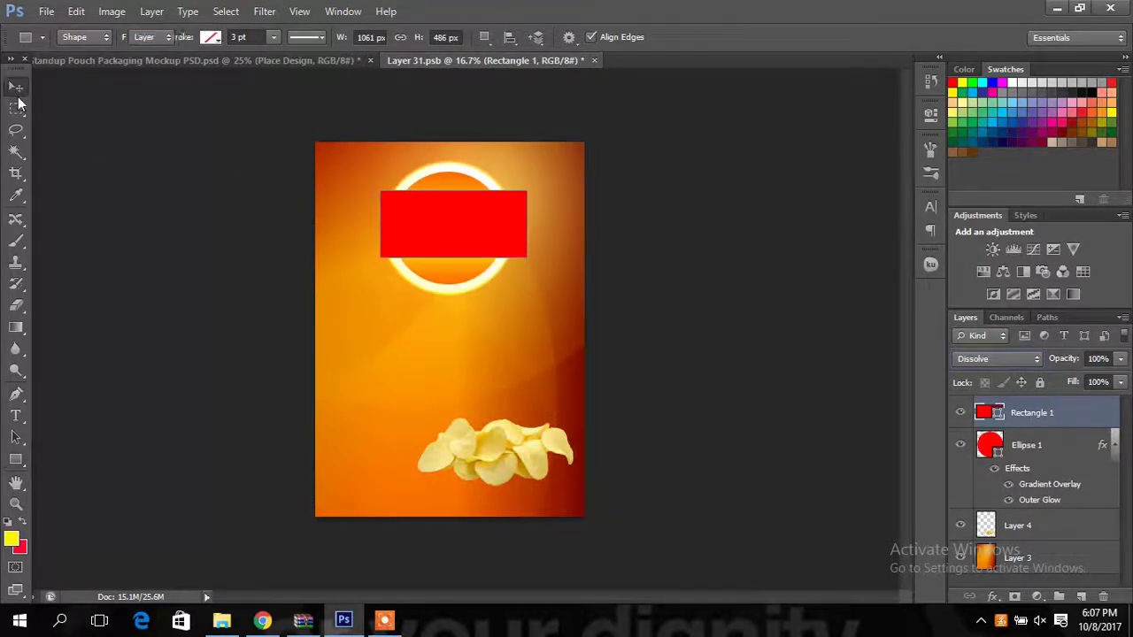
# Open the Edit menu to reach the Transform Path options for the red rectangle.
pyautogui.click(76, 11)
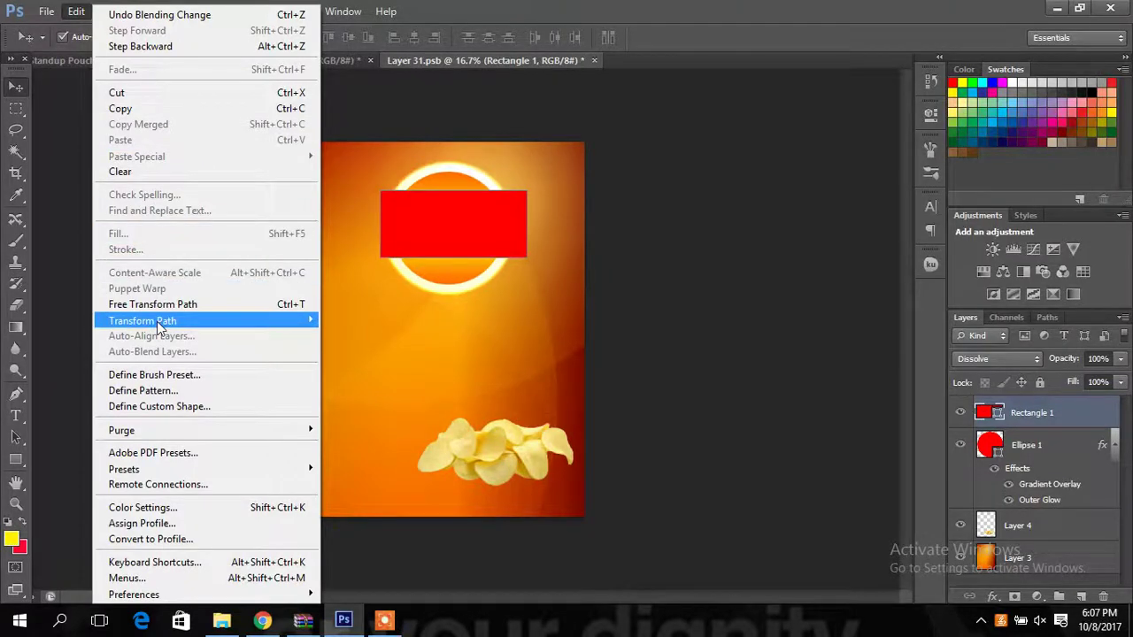